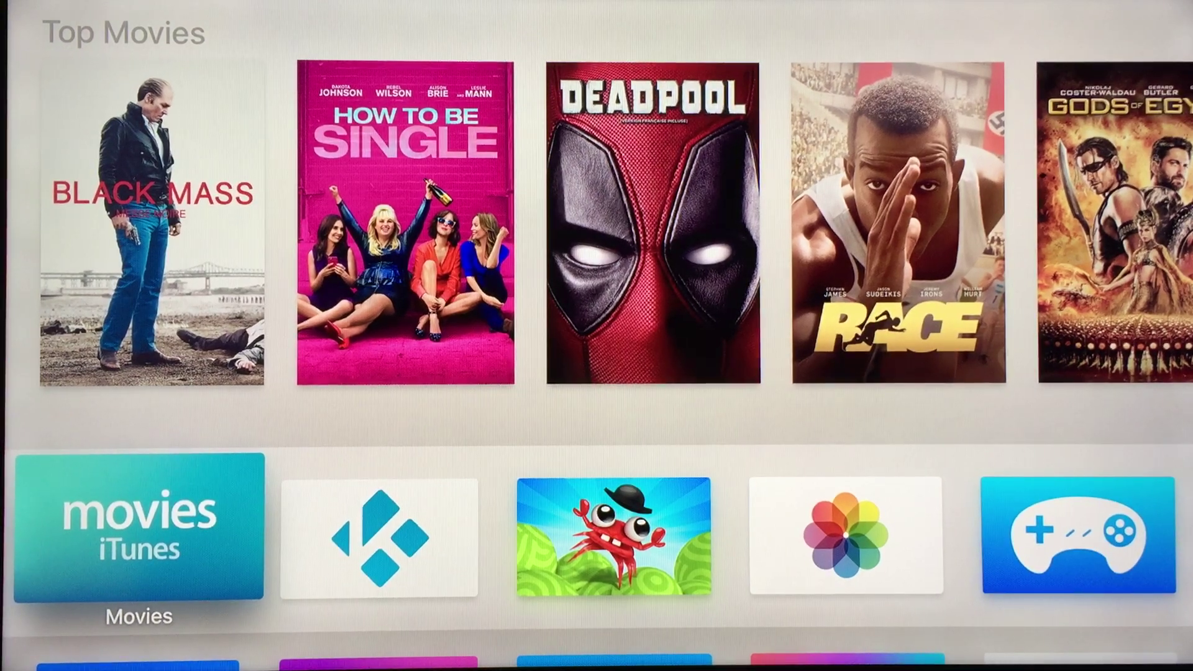
Move down to the bottom row of the Apple TV home screen and launch Kodi.
key(Down)
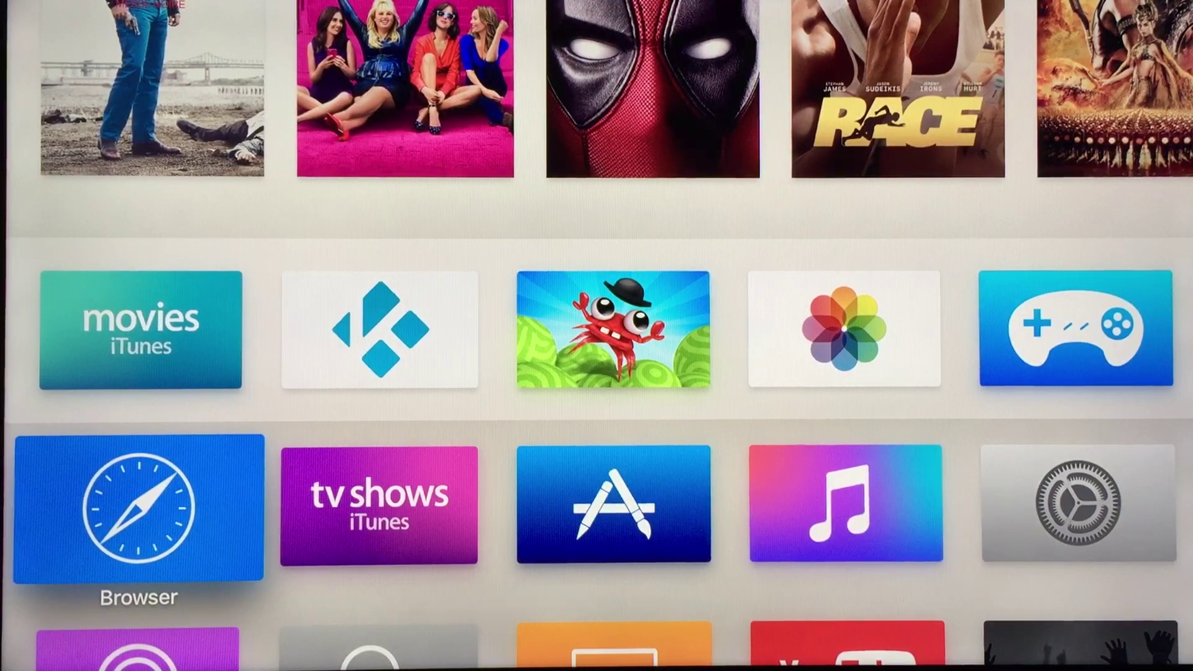
key(Down)
key(Down)
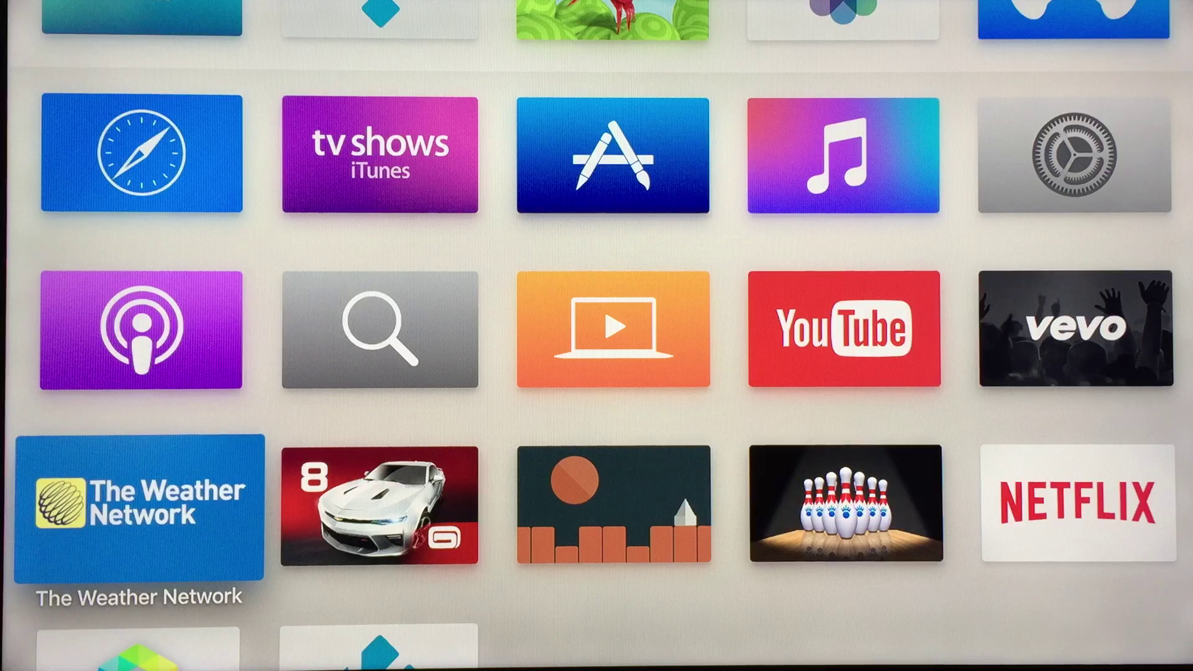
key(Down)
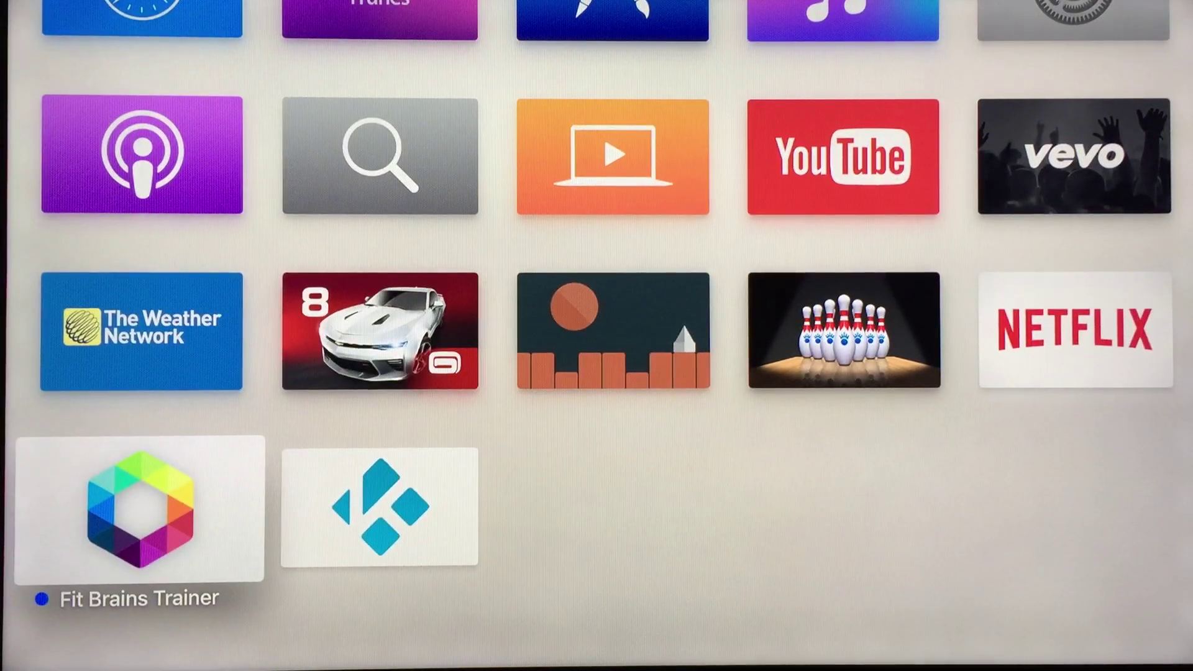
key(Right)
key(Return)
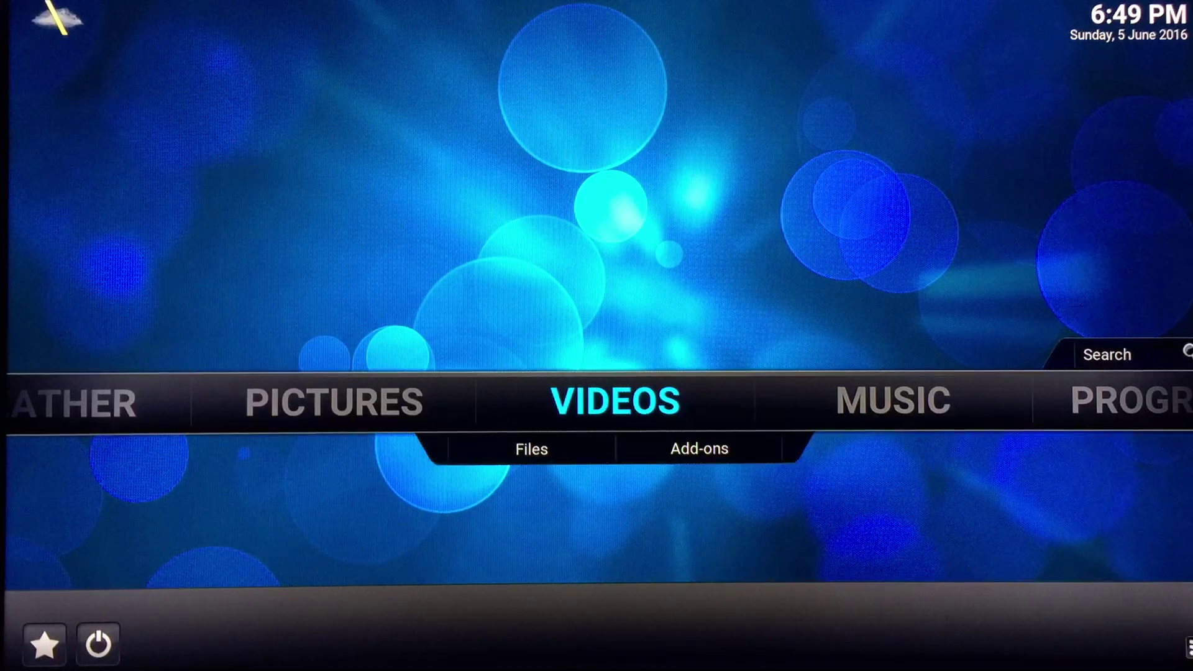
Go to System and open the Appearance settings.
key(Right)
key(Right)
key(Right)
key(Down)
key(Return)
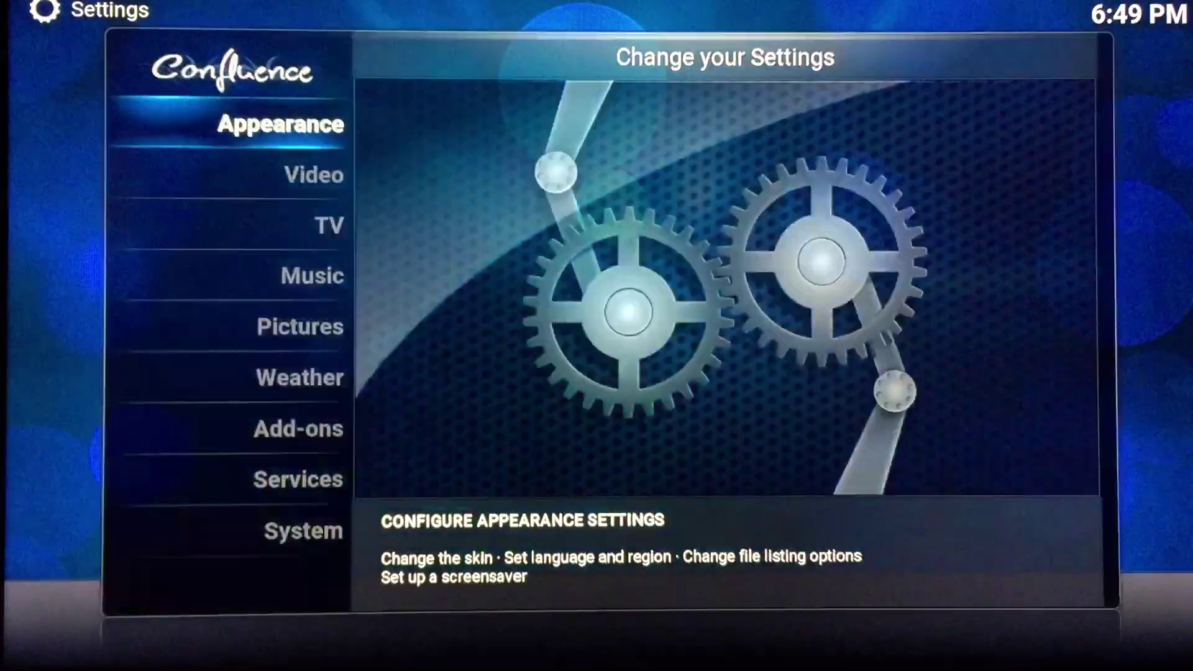
key(Return)
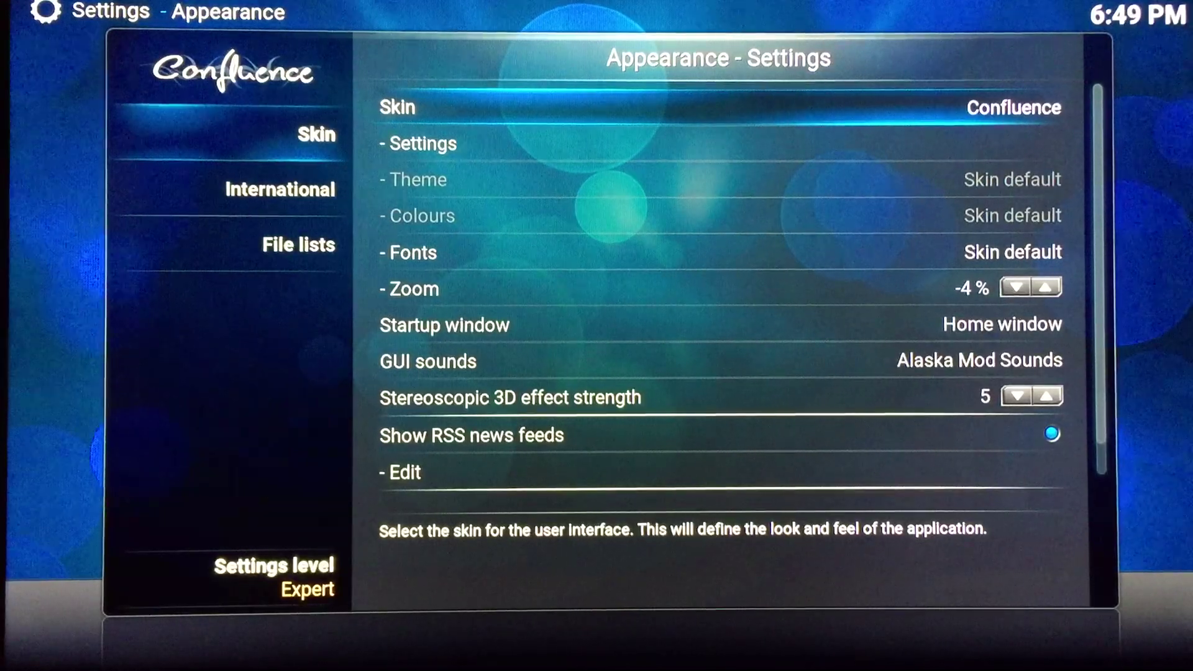
Browse the list of 7 installed skins and cancel, keeping Confluence.
key(Return)
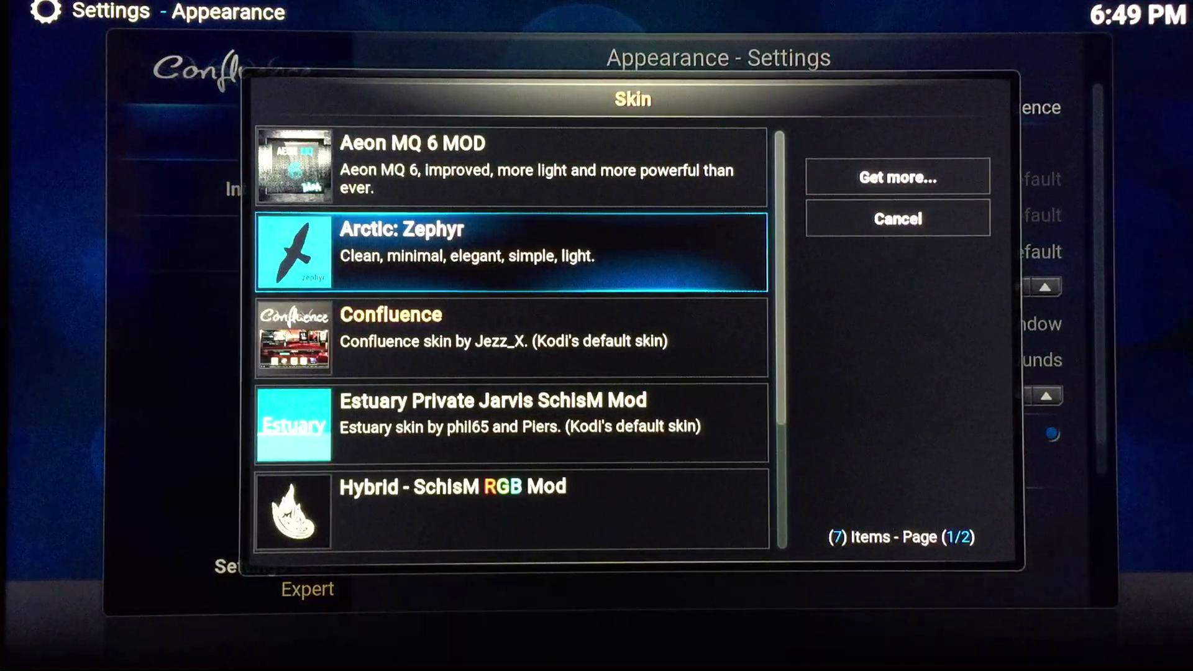
key(Up)
key(Up)
key(Up)
key(Up)
key(Up)
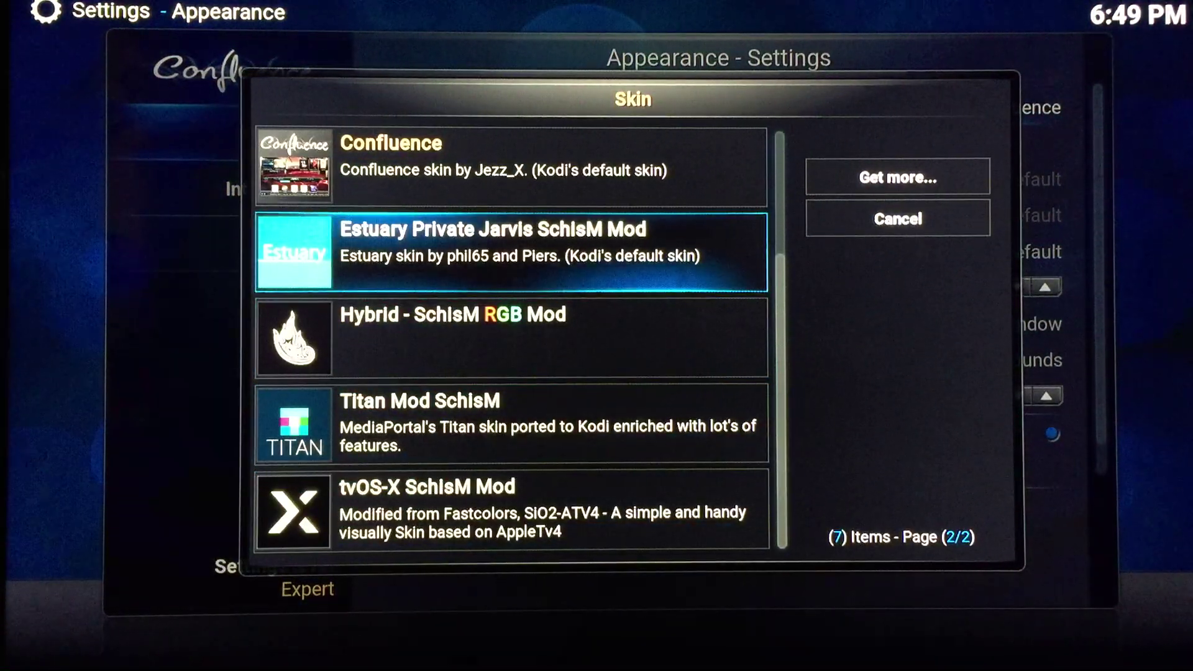
key(Up)
key(Right)
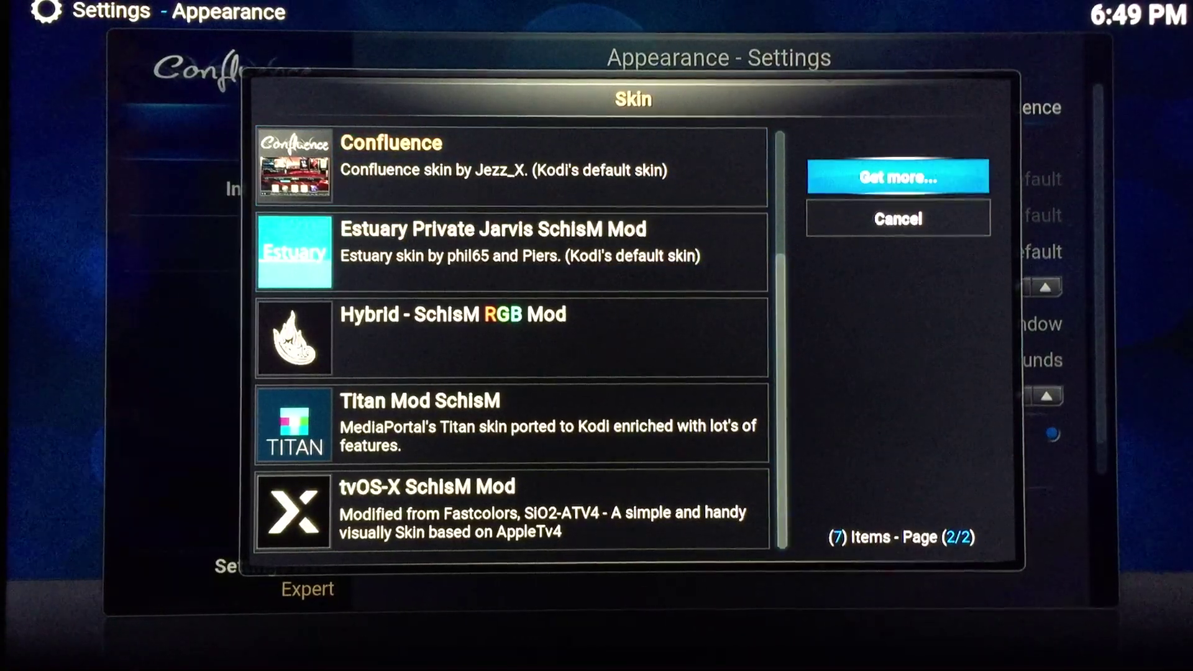
key(Down)
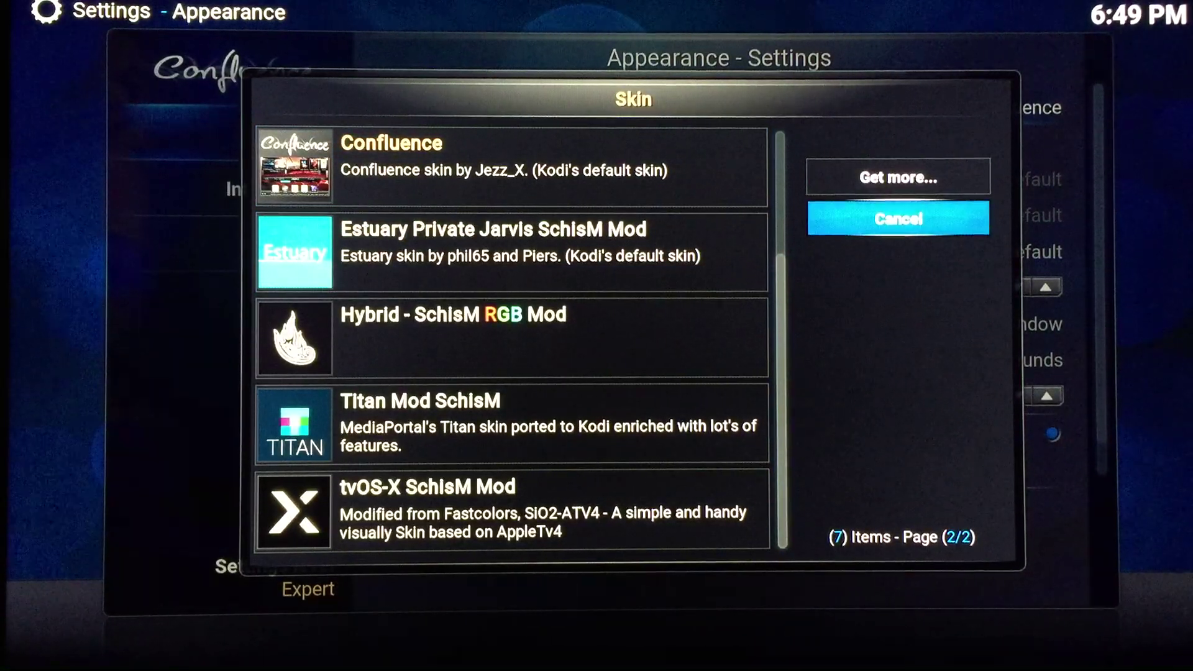
key(Return)
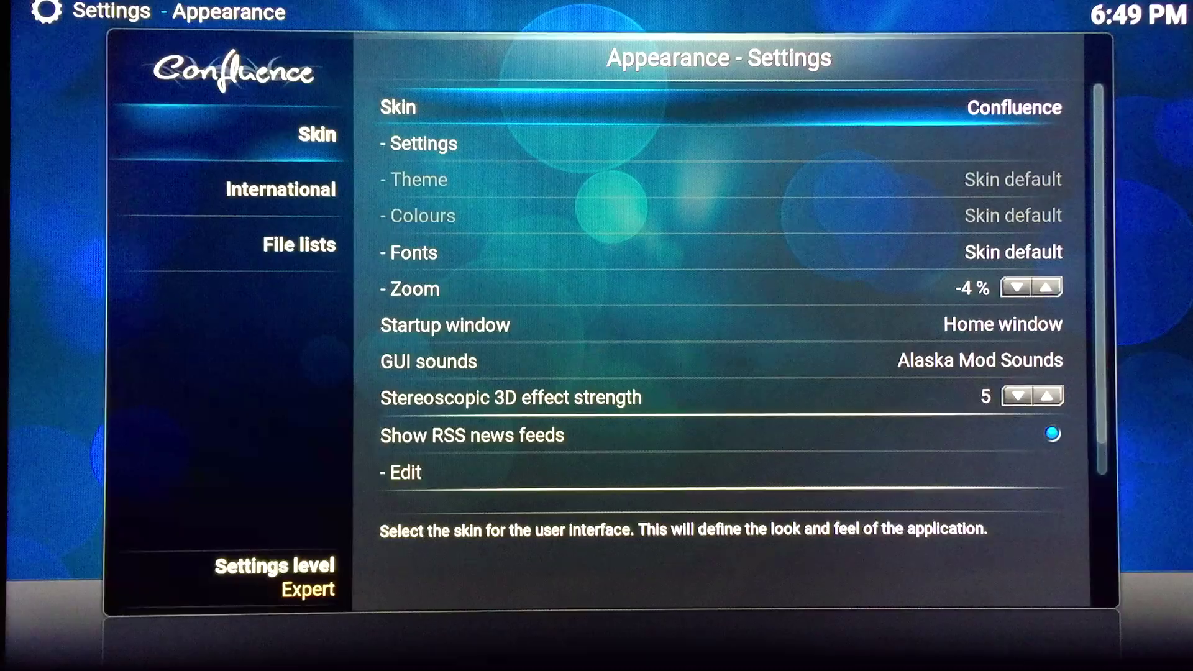
Briefly reopen and dismiss the skin list, then open the Confluence skin settings.
key(Down)
key(Up)
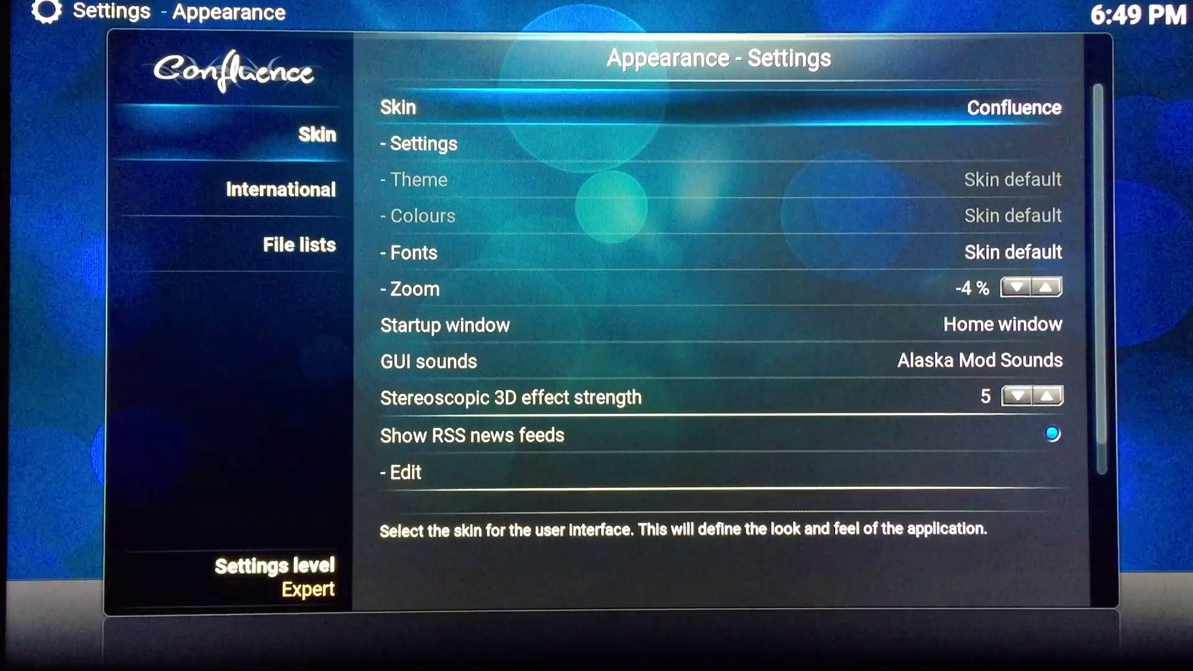
key(Return)
key(Escape)
key(Down)
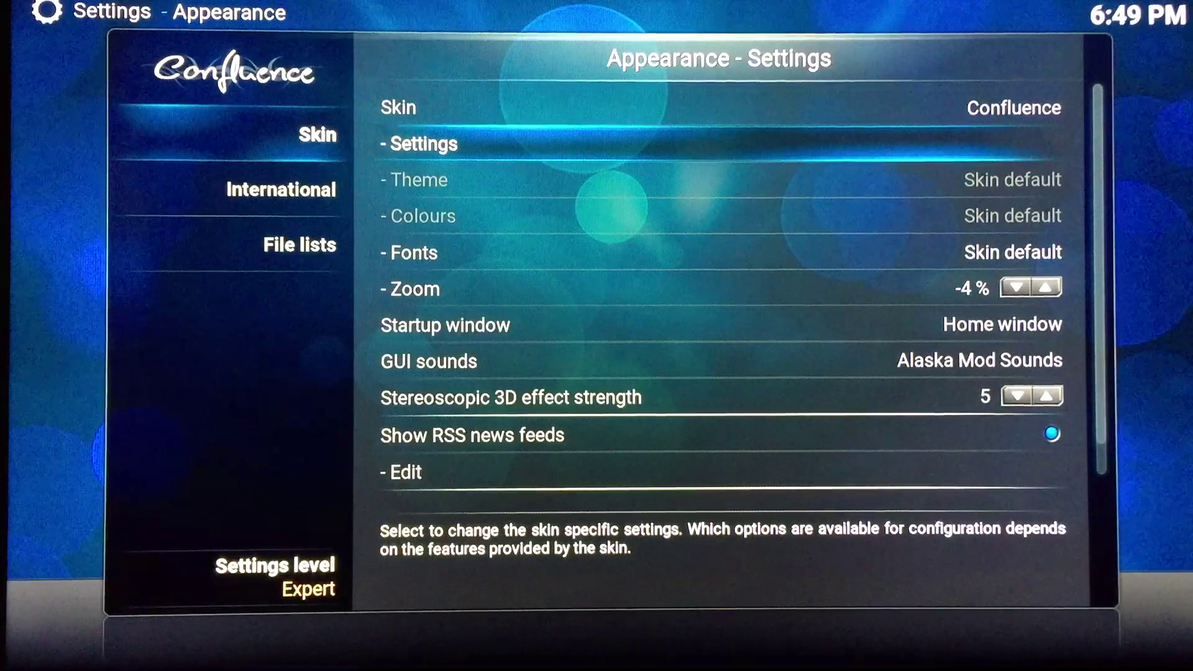
key(Return)
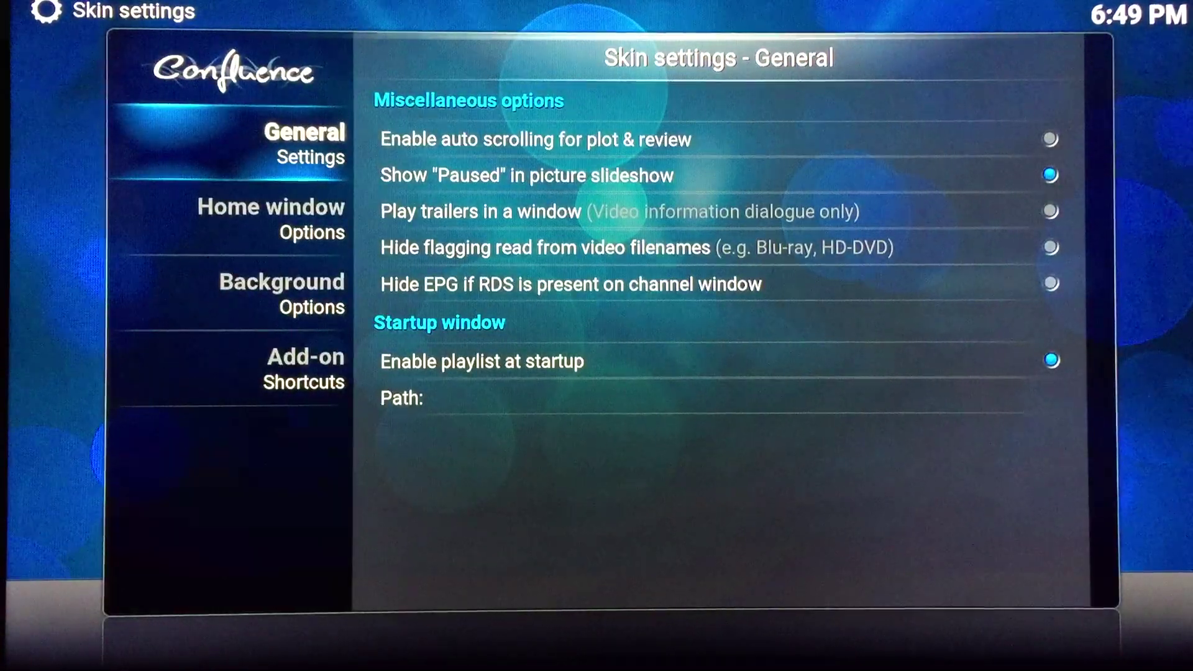
Turn on Hide - Pictures and Hide - Programs in Home window options, then go back.
key(Down)
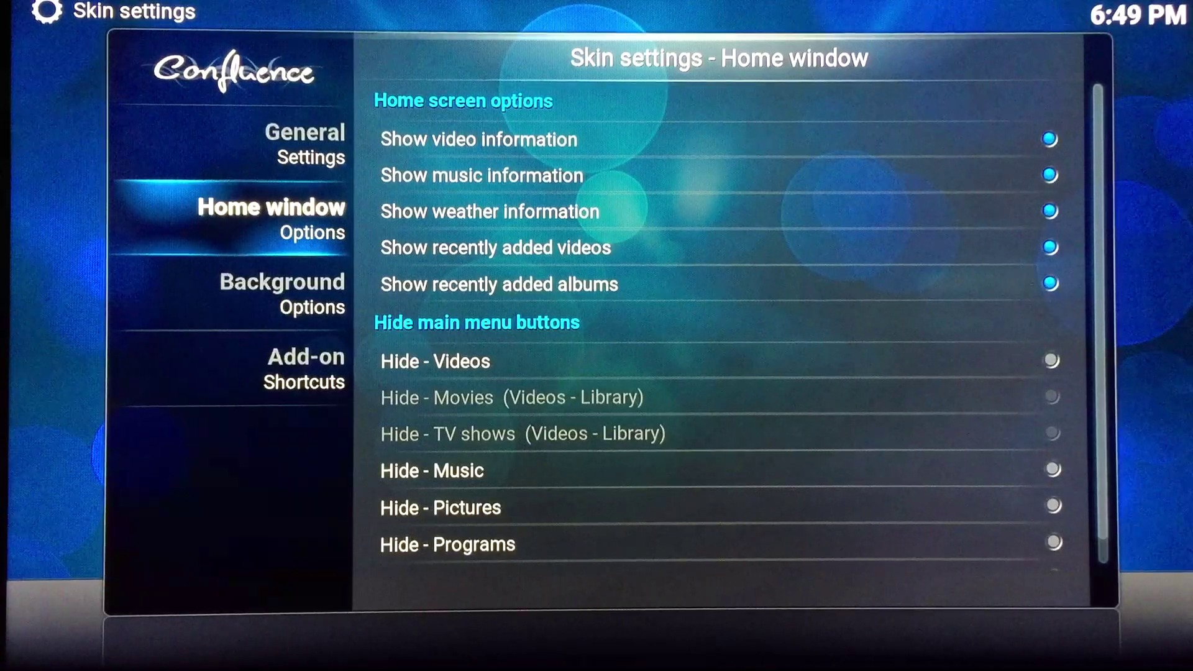
key(Right)
key(Down)
key(Down)
key(Down)
key(Down)
key(Down)
key(Down)
key(Down)
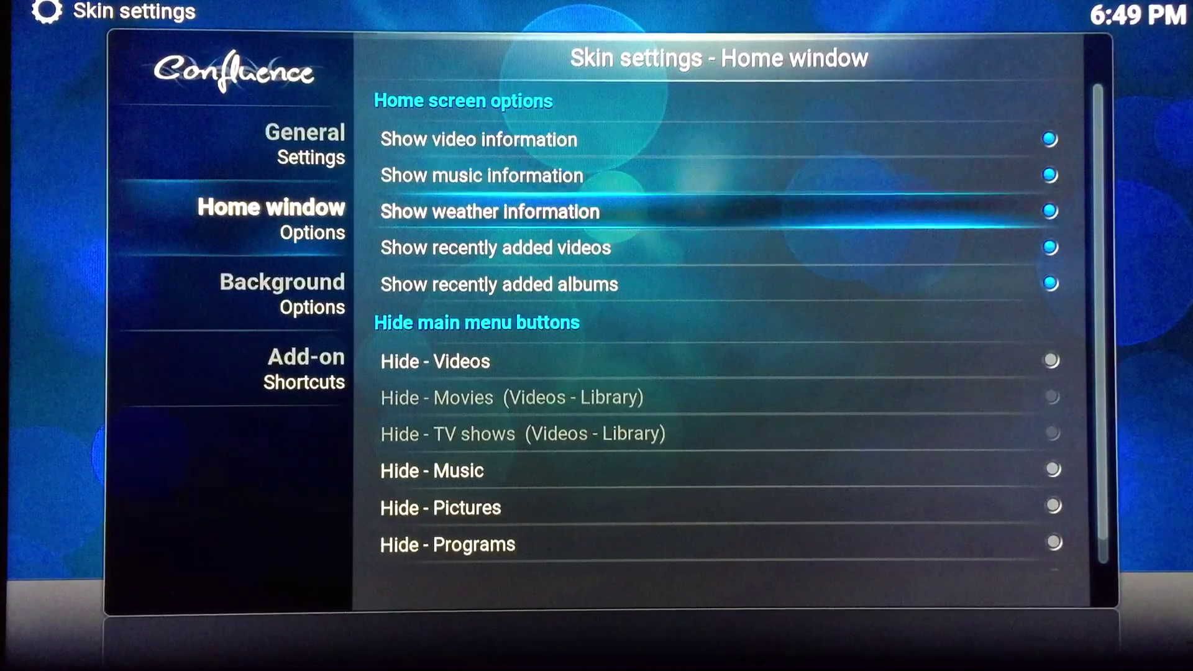
key(Down)
key(Down)
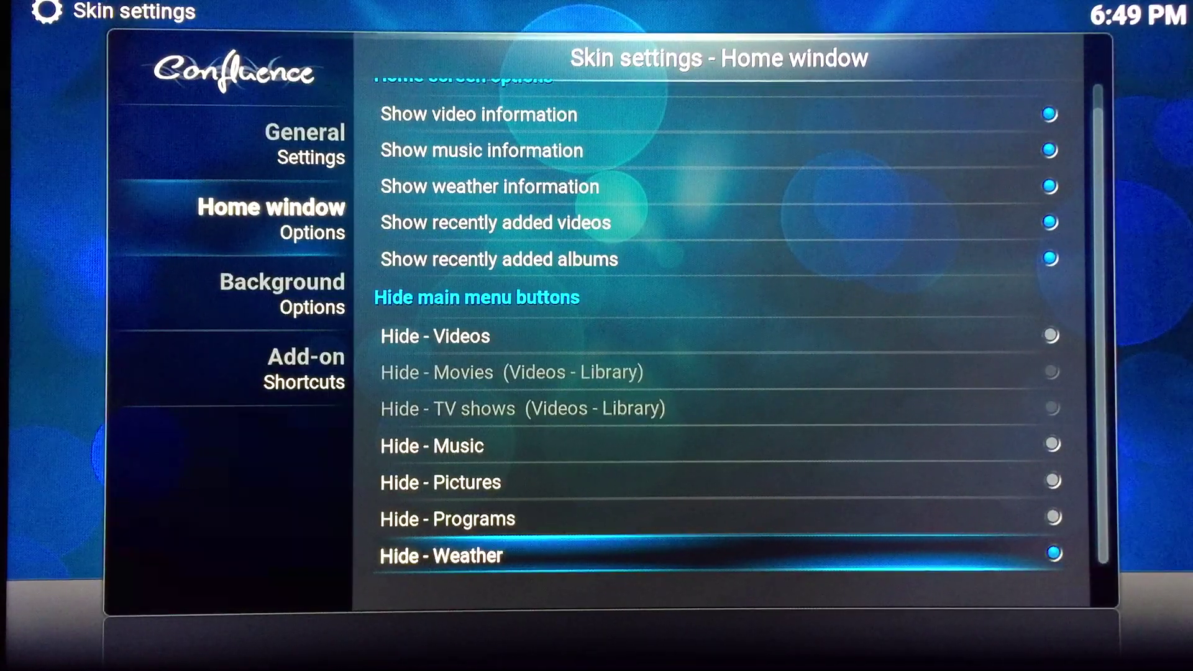
key(Up)
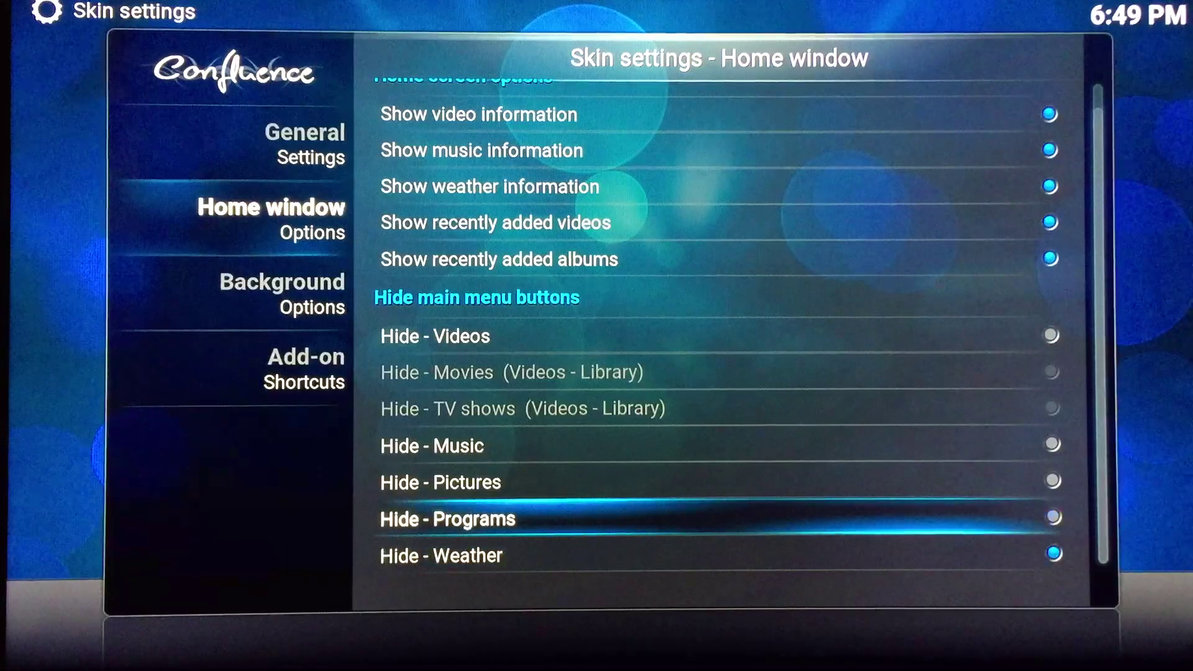
key(Up)
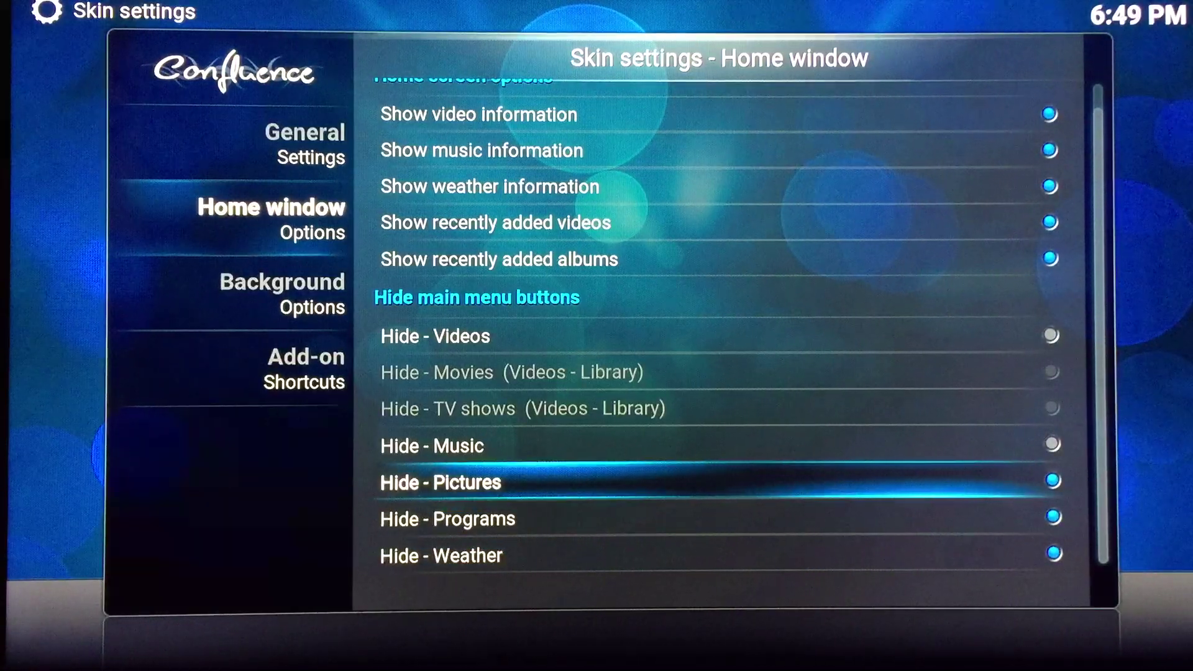
key(BackSpace)
key(BackSpace)
key(BackSpace)
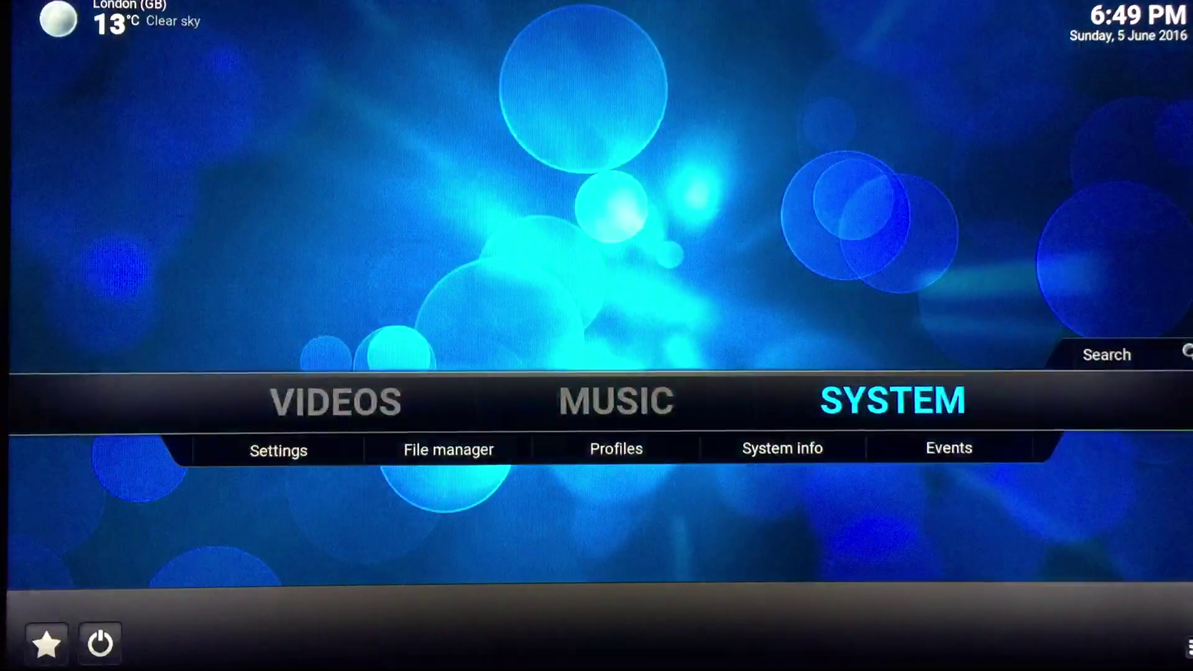
From the home menu, reopen Settings, peek at System, and return to Appearance.
key(Left)
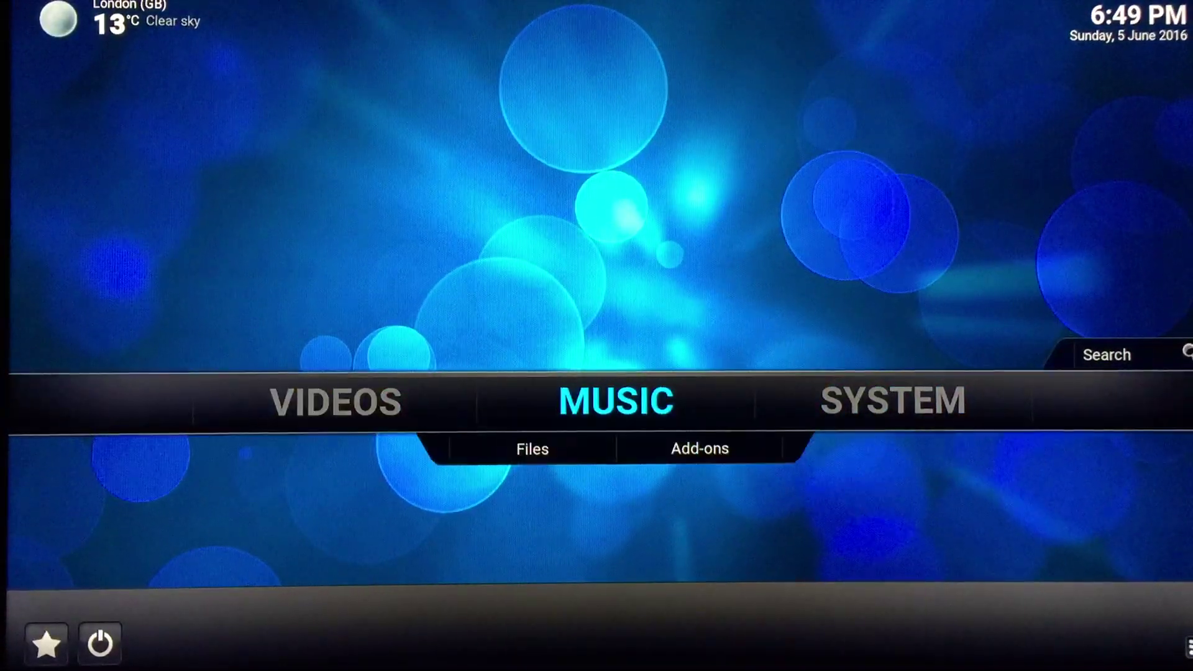
key(Right)
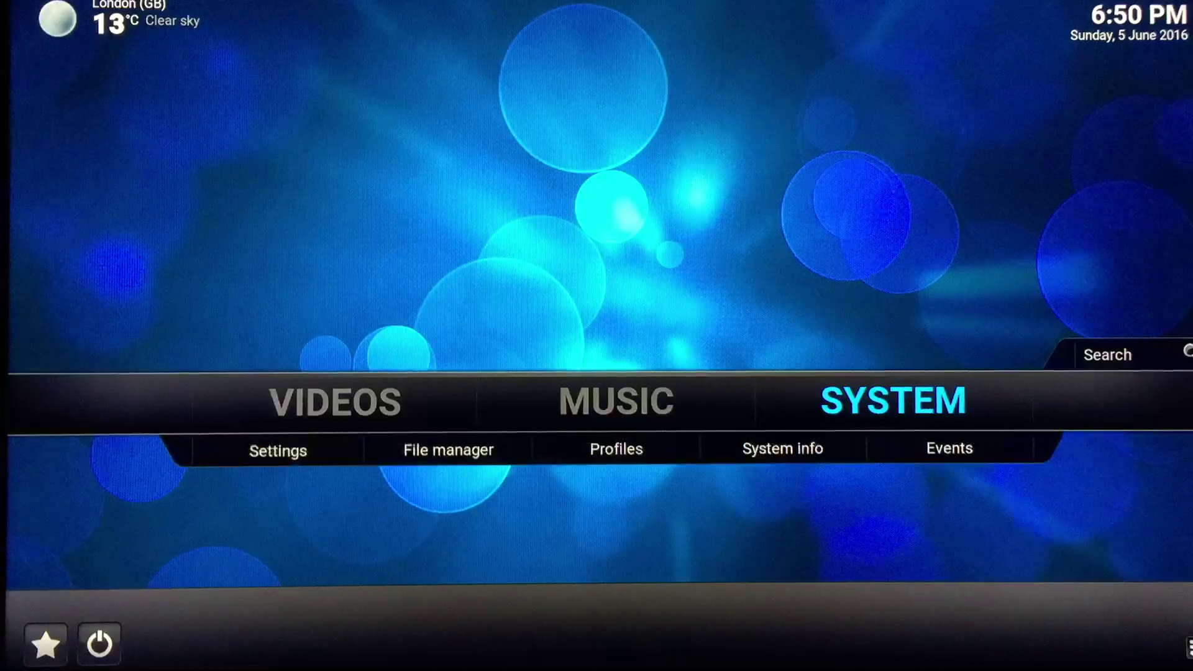
key(Return)
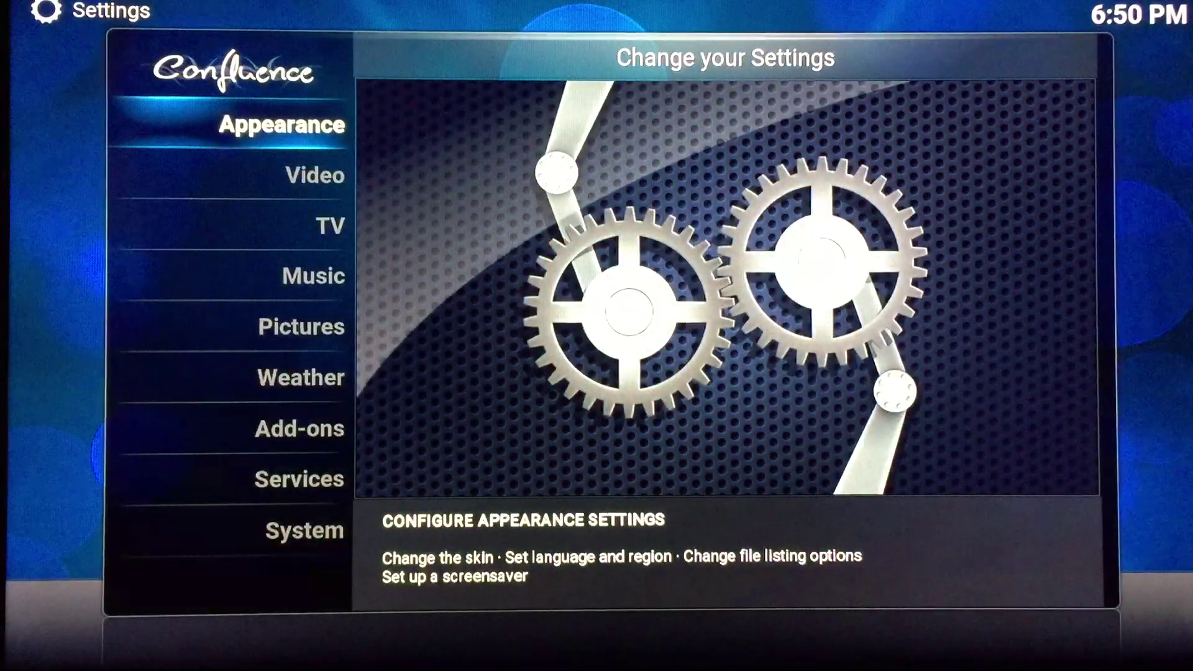
key(Up)
key(Return)
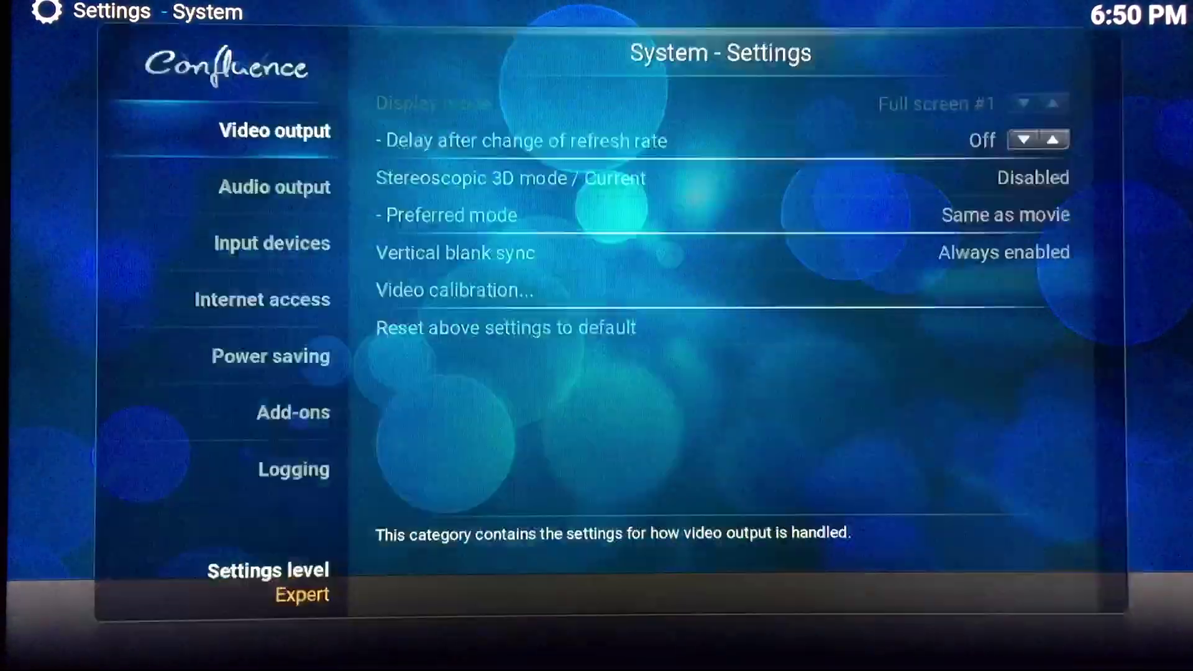
key(Escape)
key(Down)
key(Return)
Look over the Confluence Home window and Background options, then exit to the home menu.
key(Right)
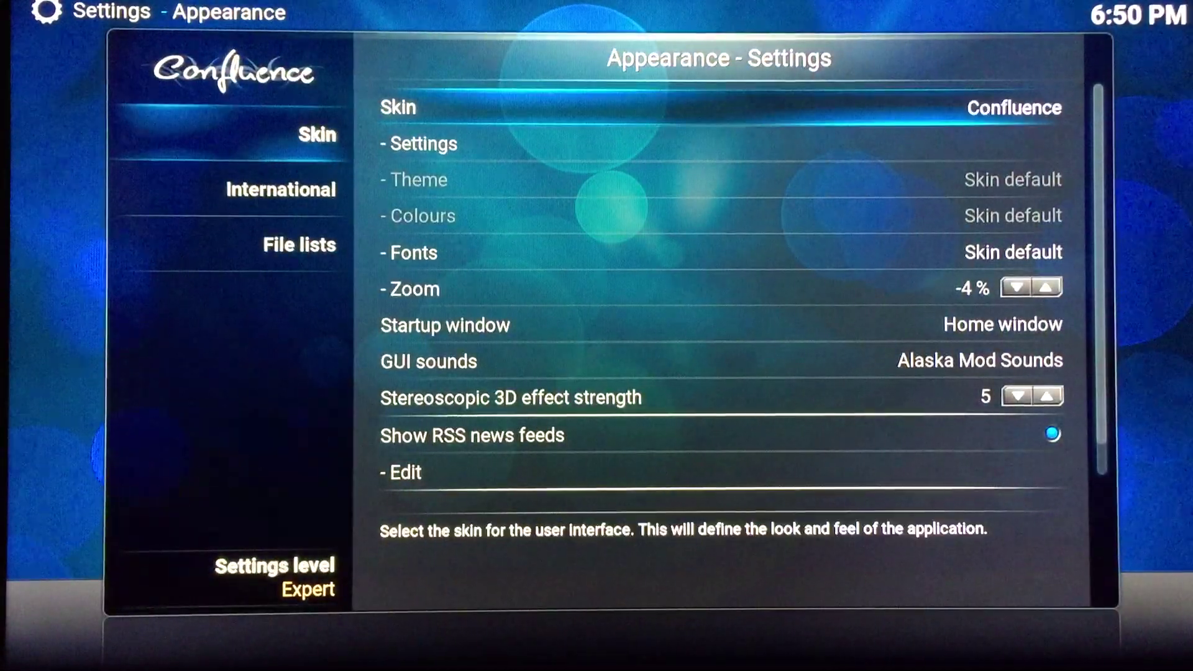
key(Down)
key(Return)
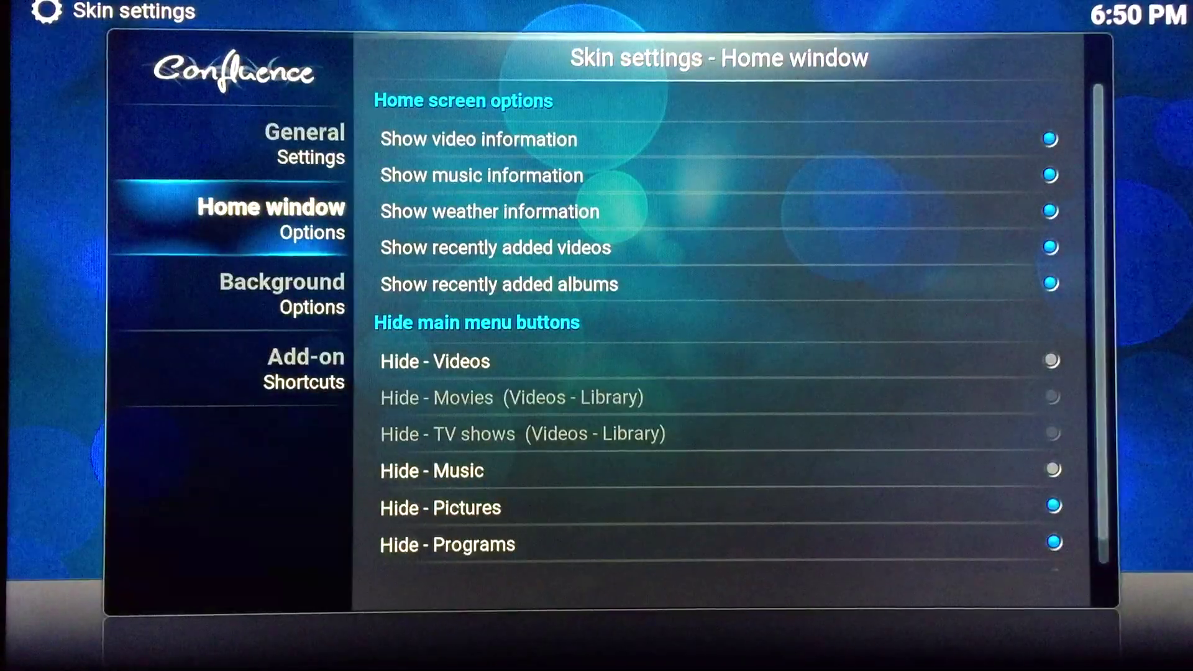
key(Right)
key(Left)
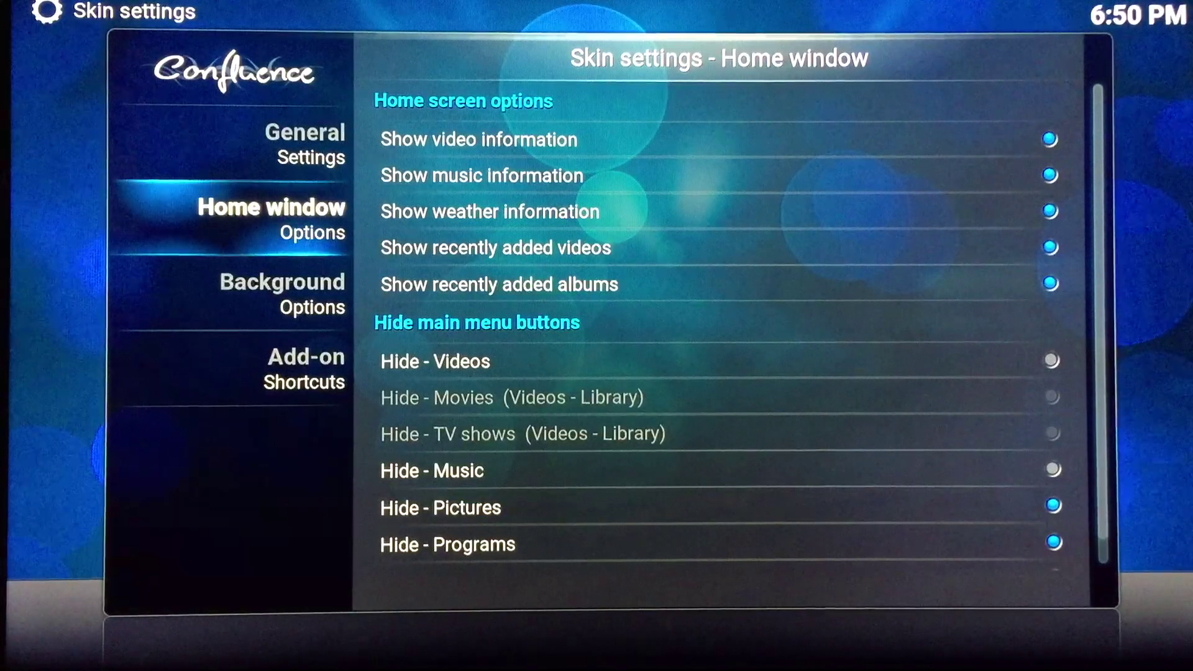
key(Down)
key(Right)
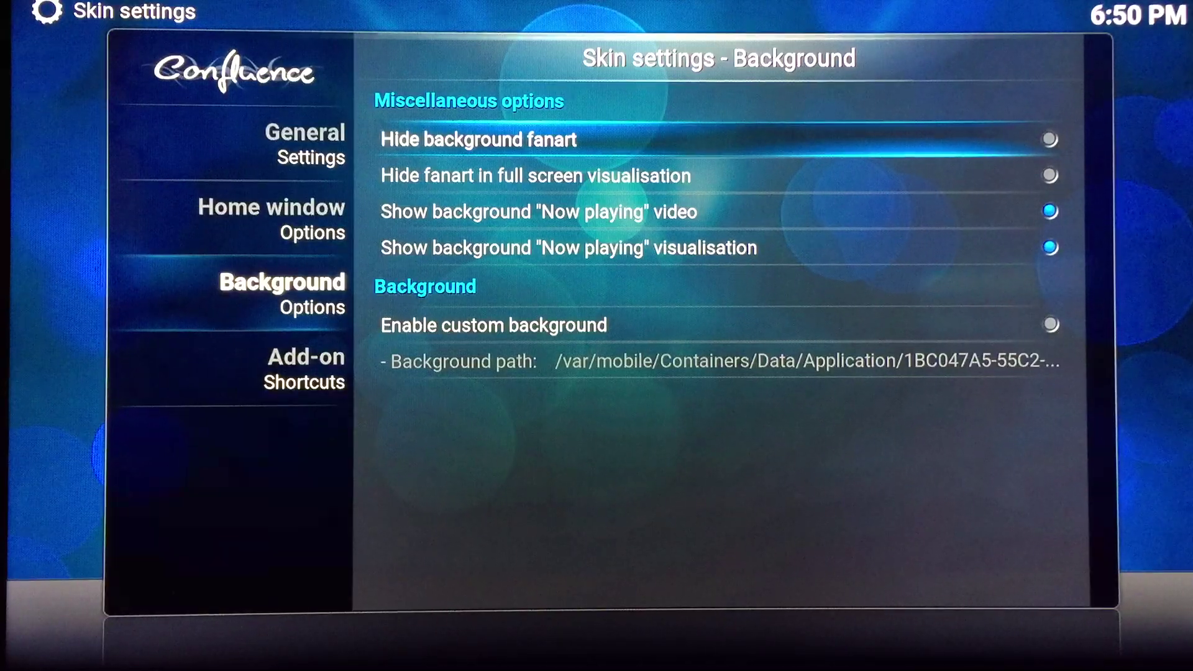
key(BackSpace)
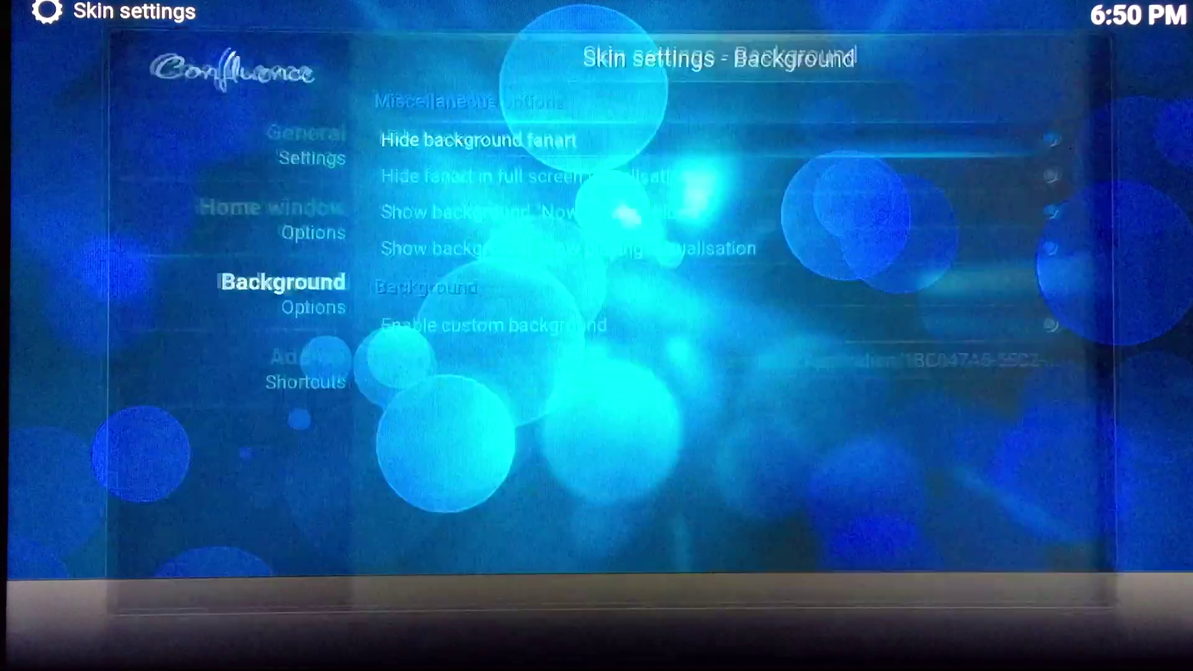
key(BackSpace)
key(BackSpace)
key(Left)
key(Left)
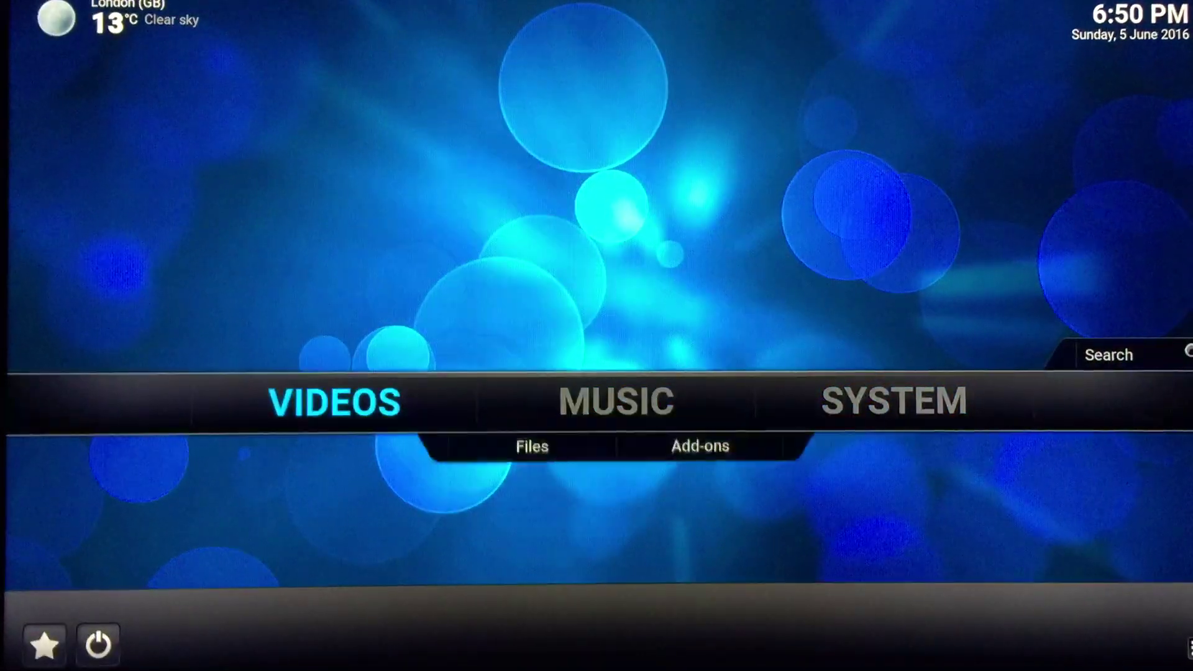
key(Down)
key(Right)
key(Return)
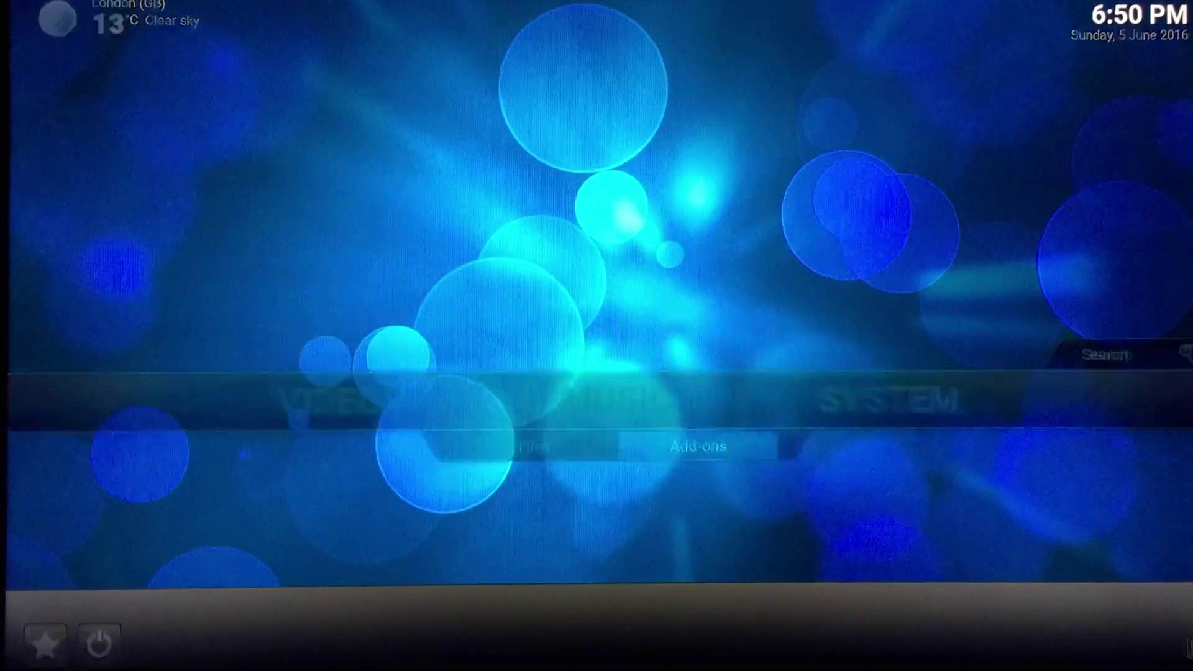
key(Right)
key(Right)
key(Down)
key(Down)
key(Down)
key(Left)
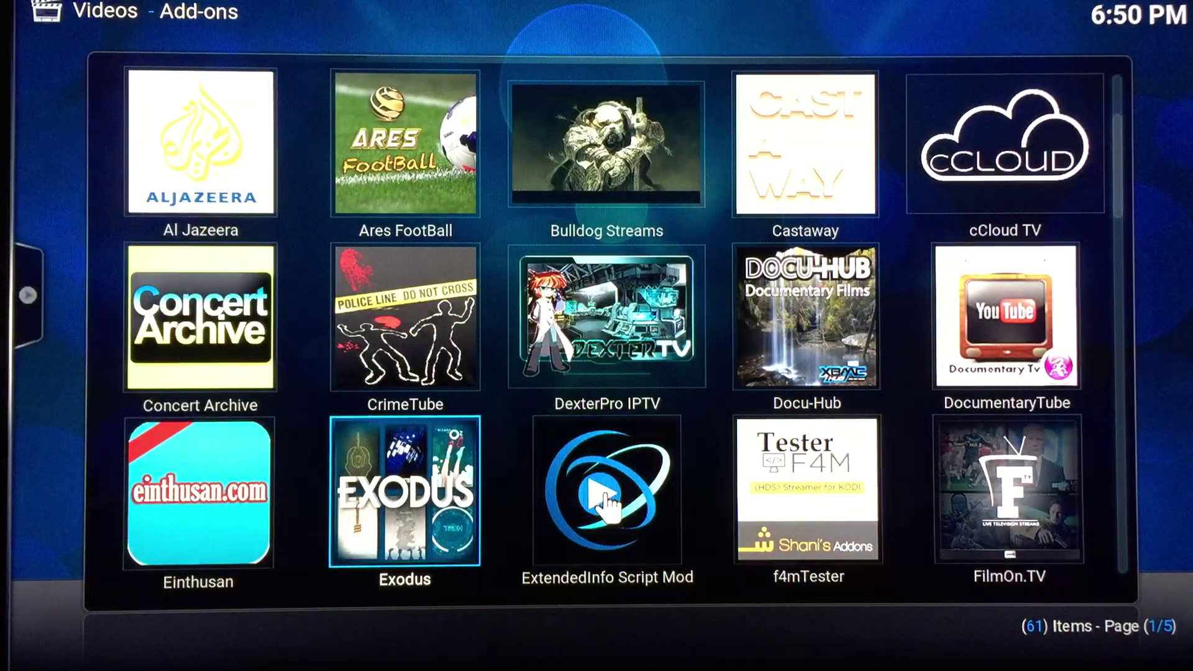
key(Return)
key(Down)
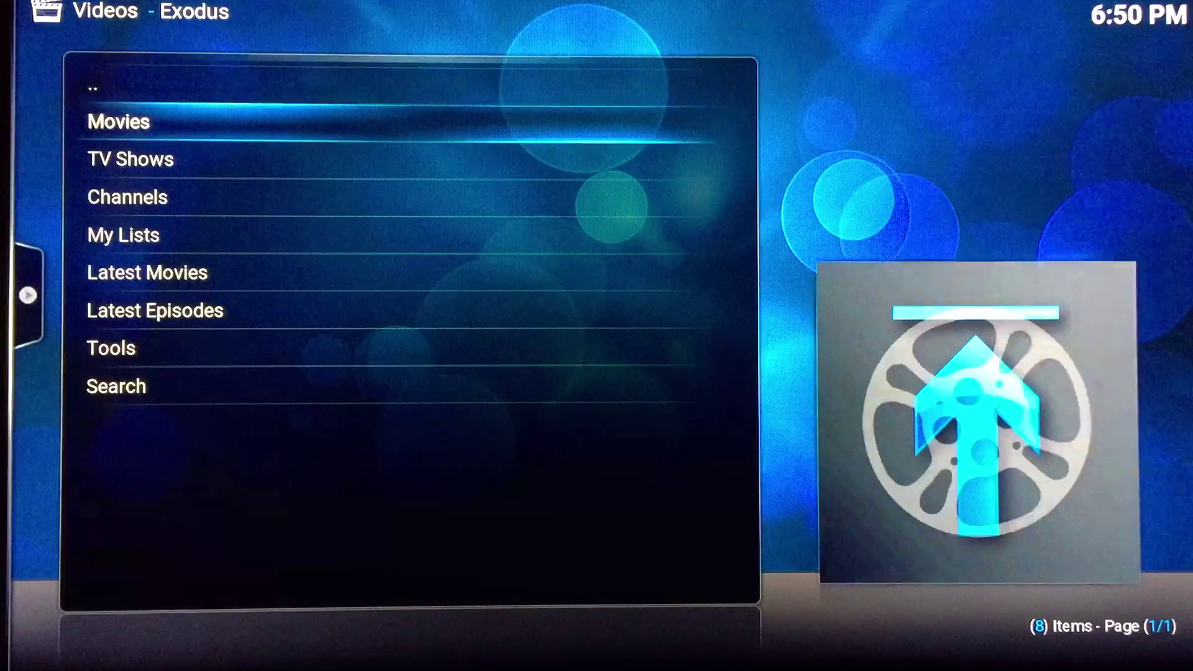
key(Return)
key(Down)
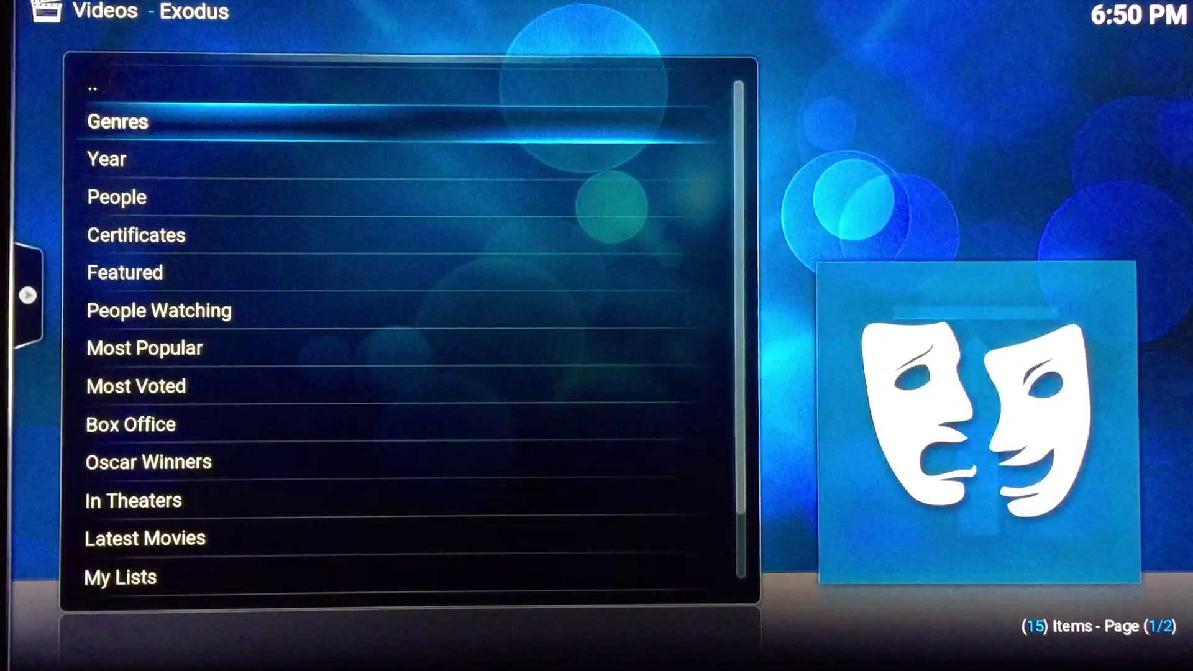
key(Return)
key(Down)
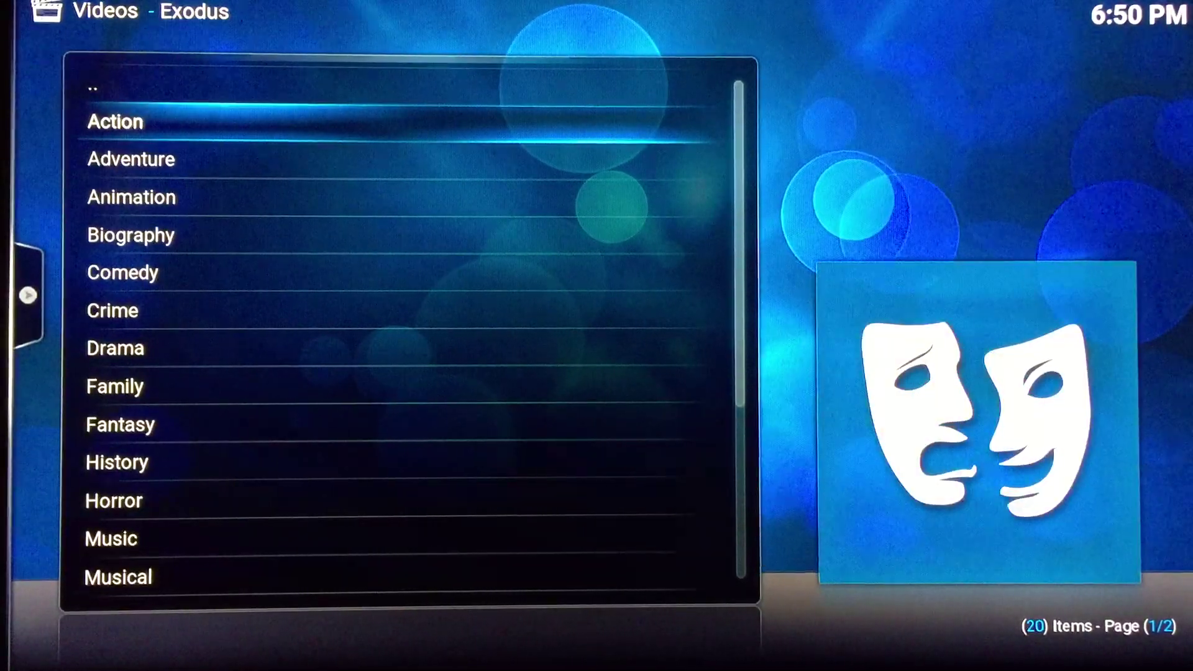
key(Return)
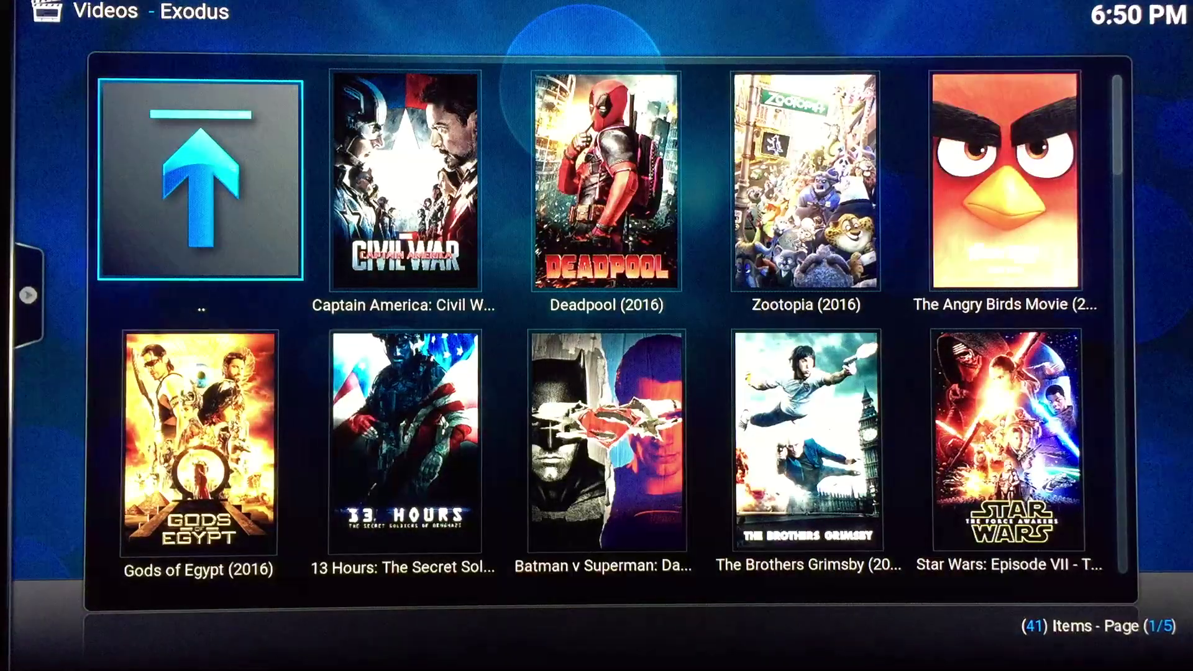
key(Right)
key(Right)
key(Right)
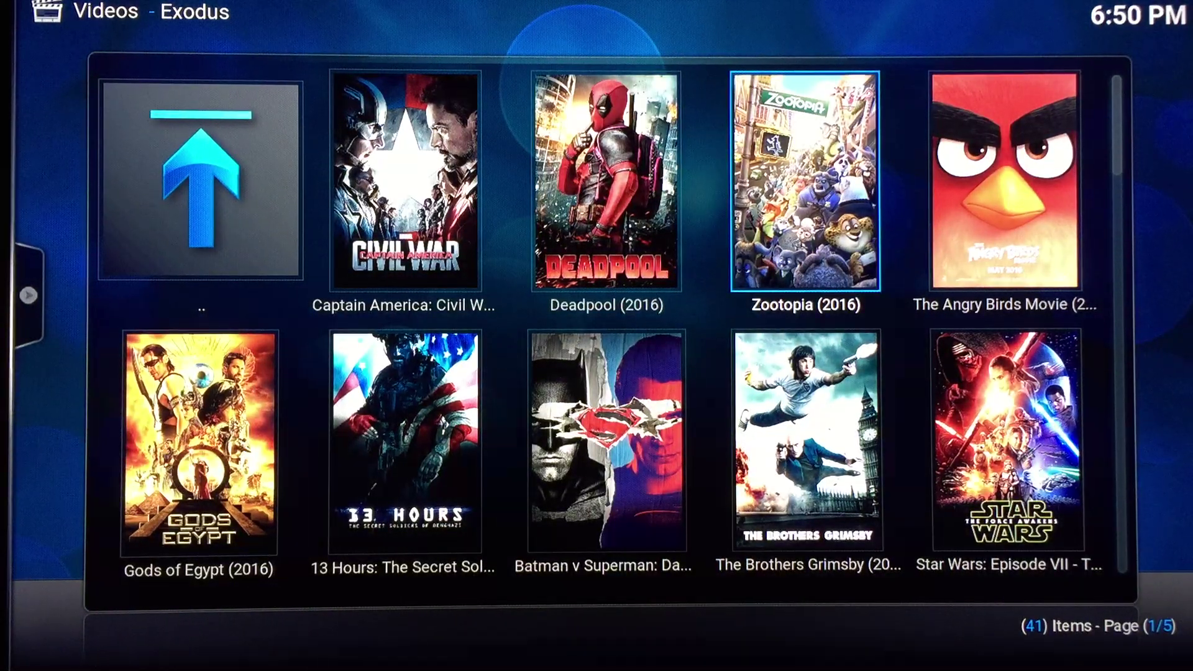
key(Down)
key(Down)
key(Down)
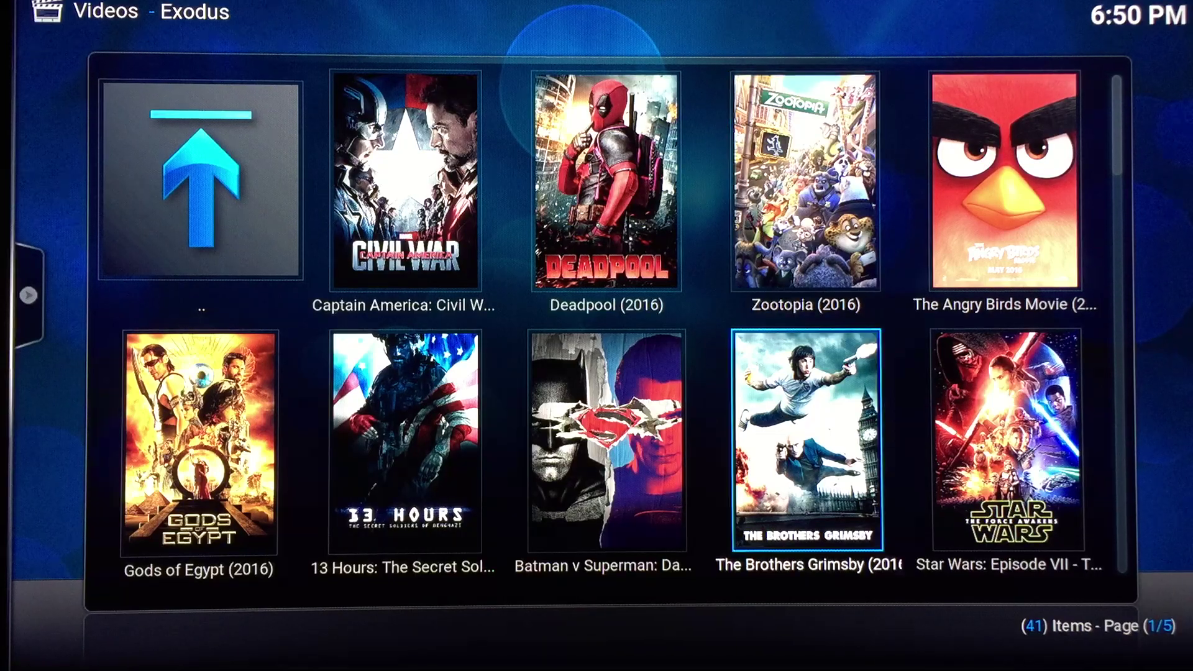
key(BackSpace)
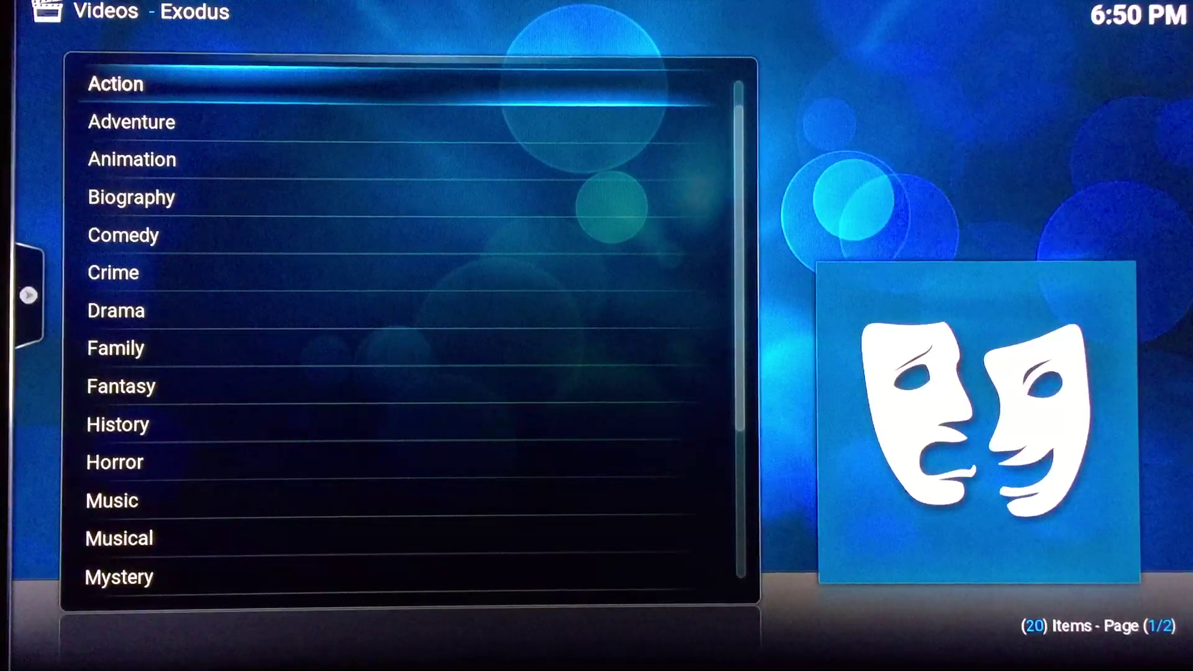
key(BackSpace)
key(BackSpace)
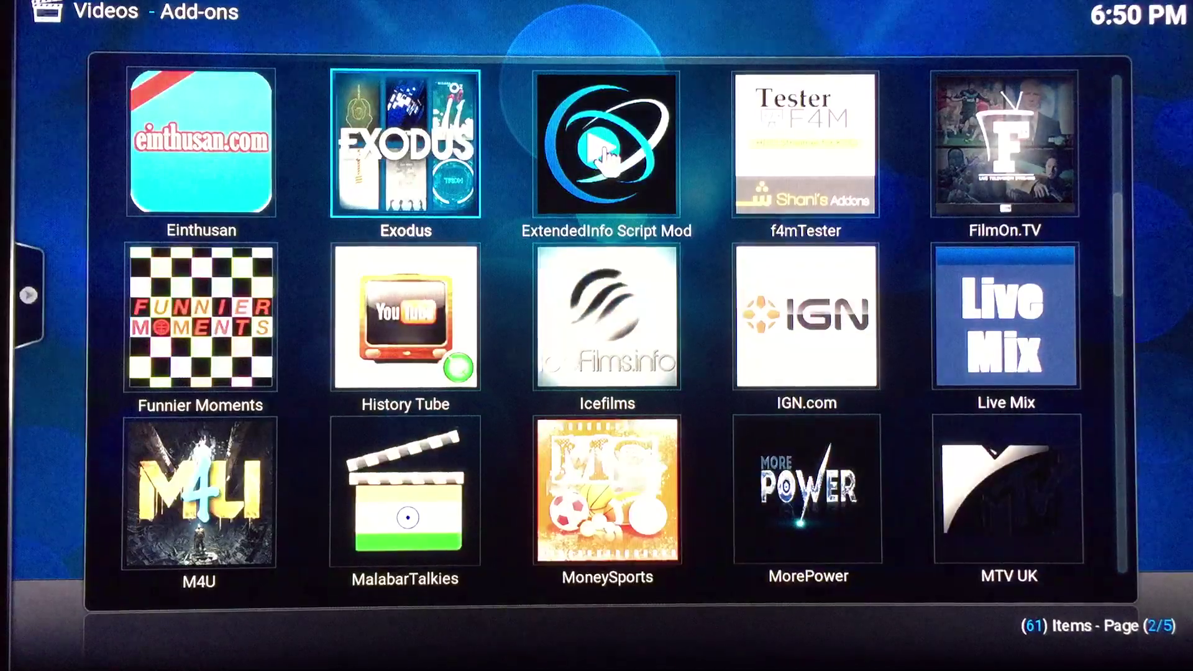
key(BackSpace)
key(Right)
key(Right)
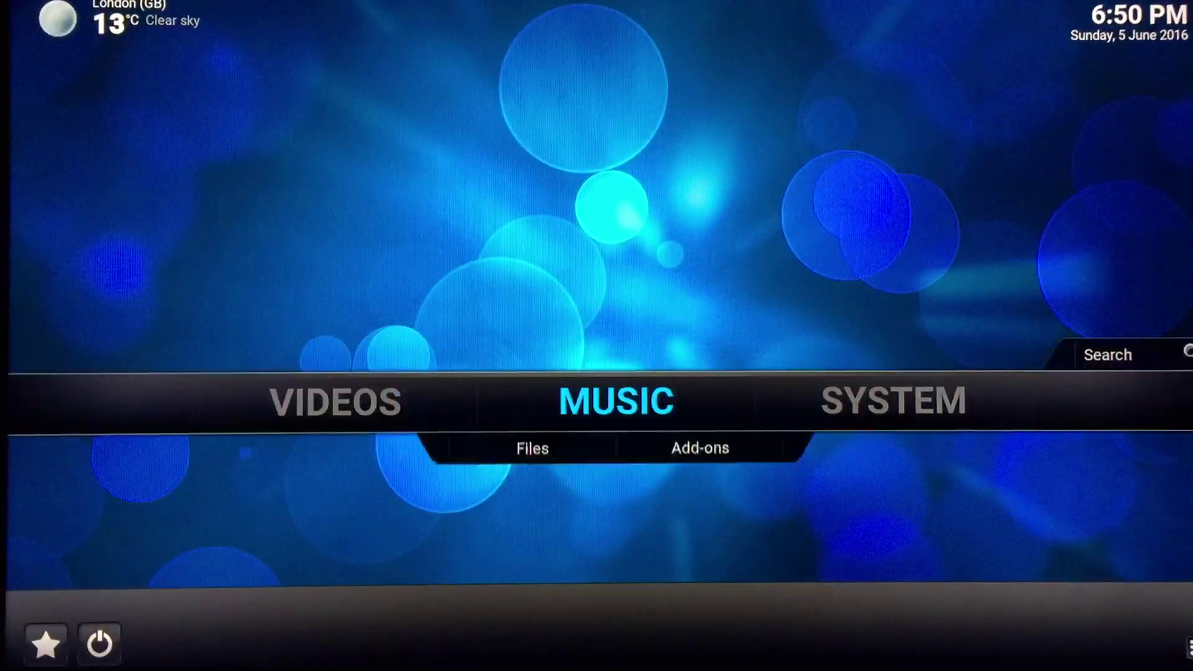
key(Return)
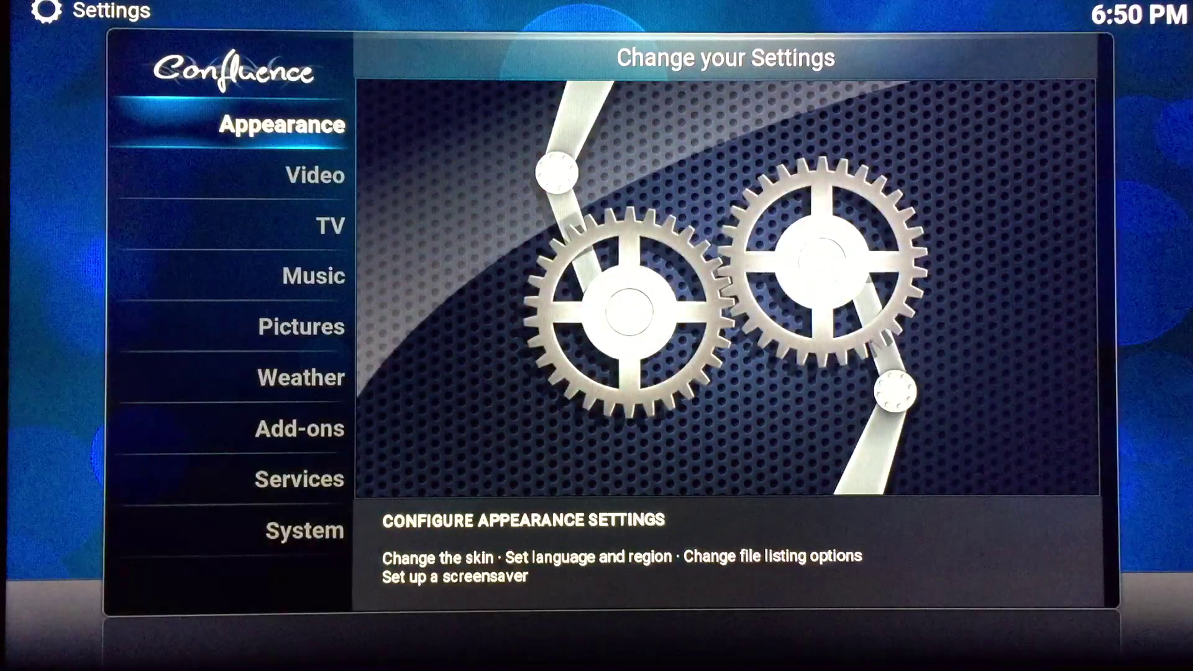
key(BackSpace)
key(Return)
key(Right)
key(Down)
key(Return)
key(Right)
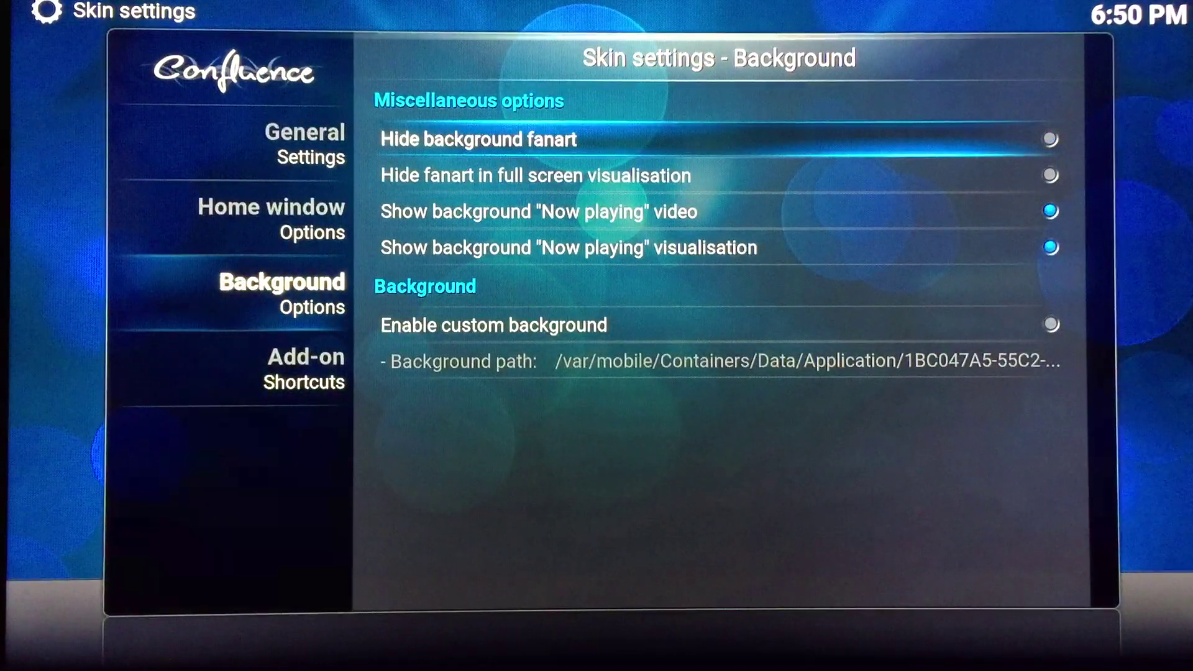
key(Escape)
key(Escape)
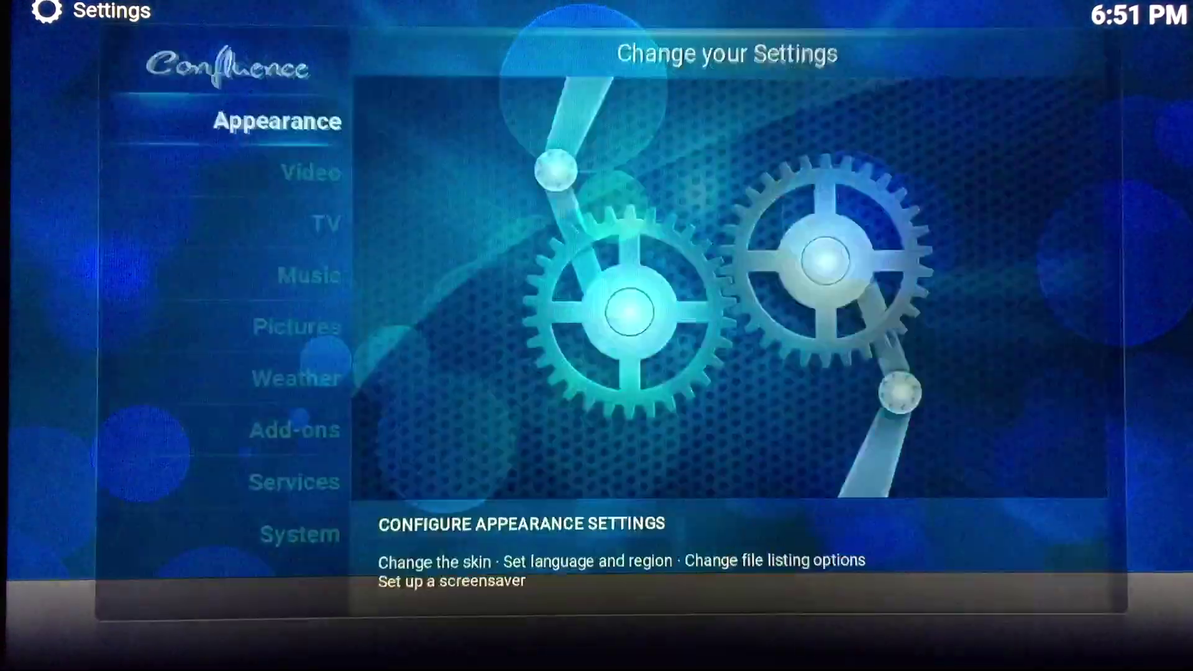
key(Escape)
key(Left)
key(Left)
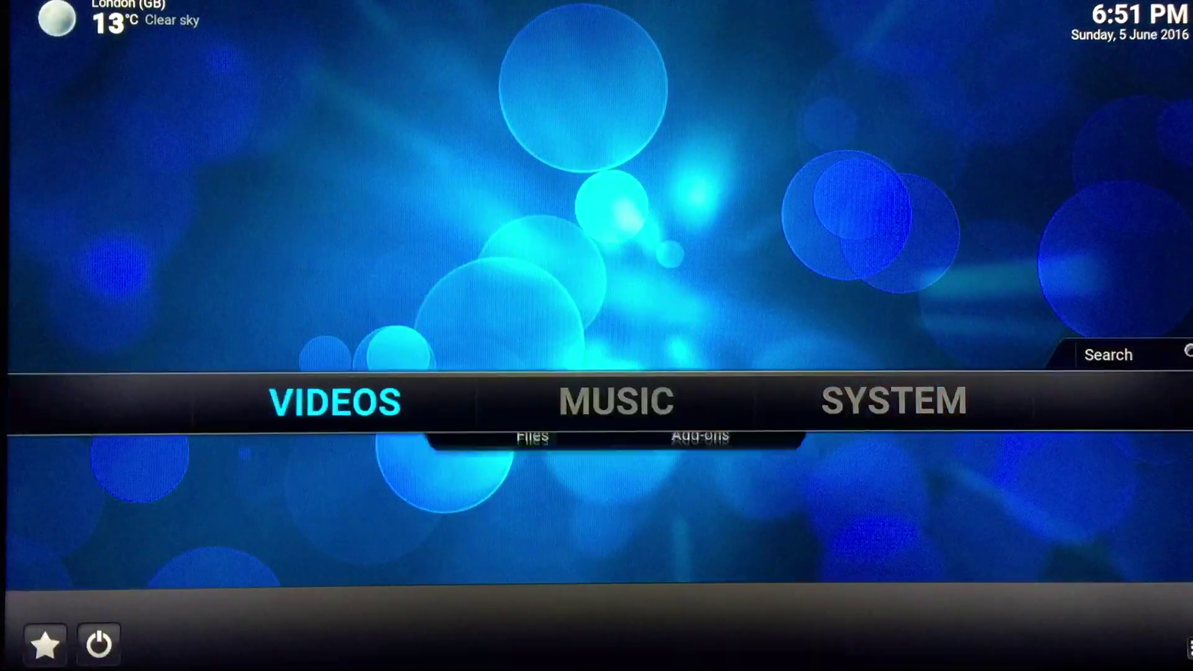
key(Down)
key(Right)
Open the Exodus video add-on and go to its Action movies genre.
key(Return)
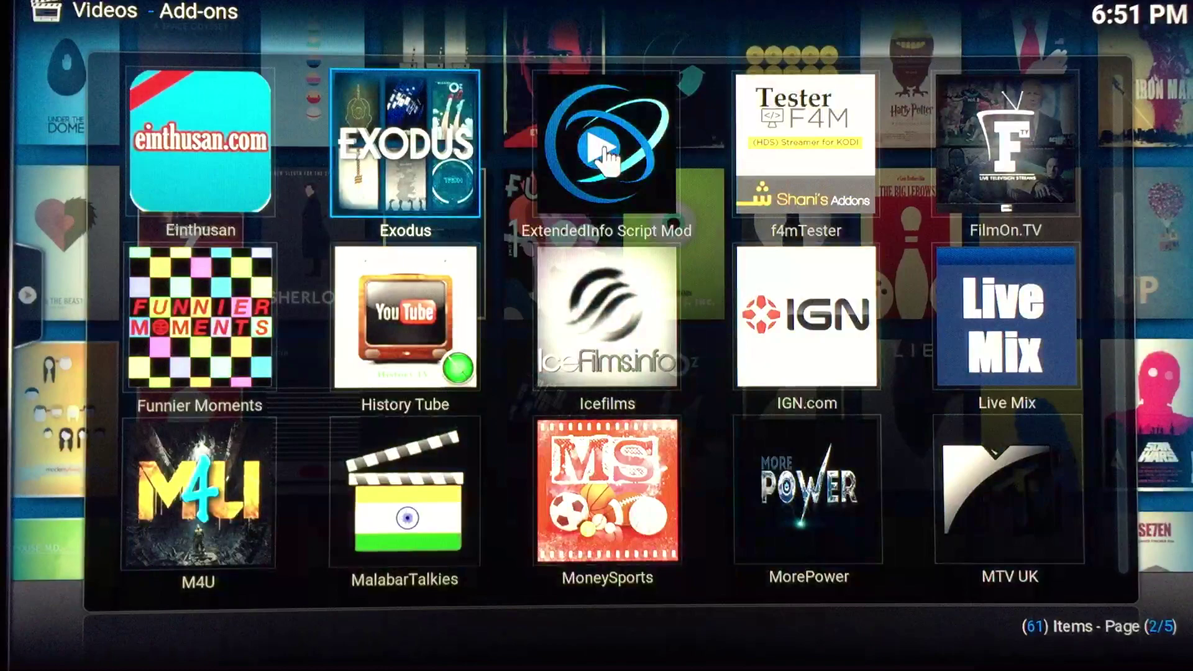
key(Right)
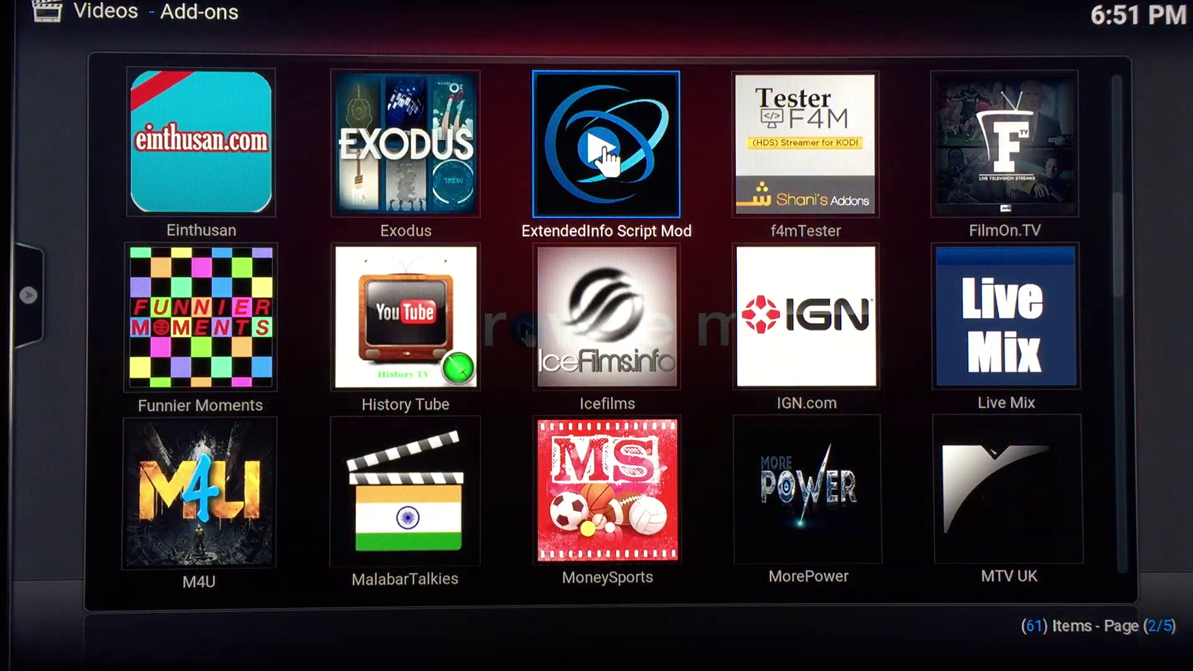
key(Left)
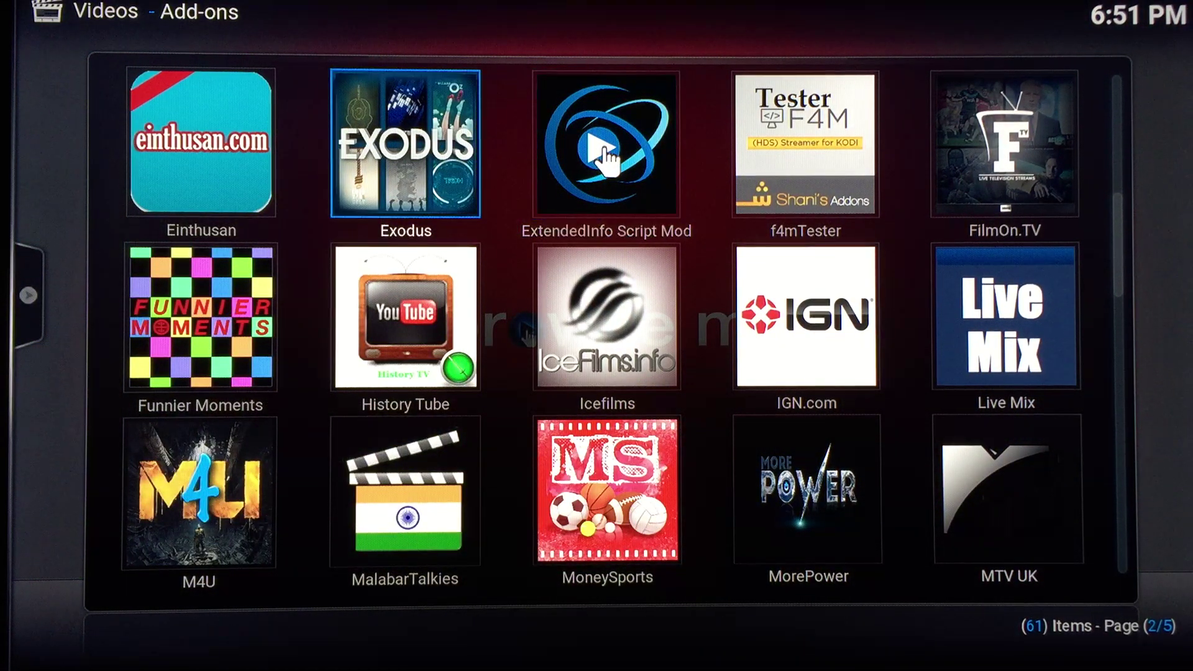
key(Return)
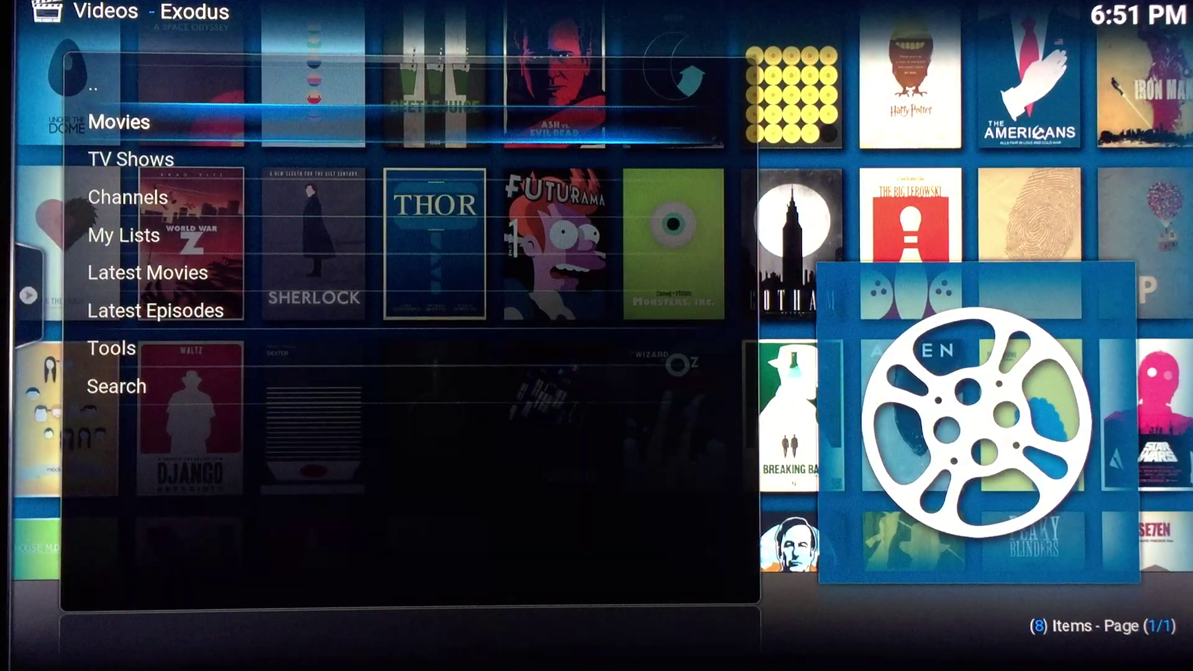
key(Return)
key(Return)
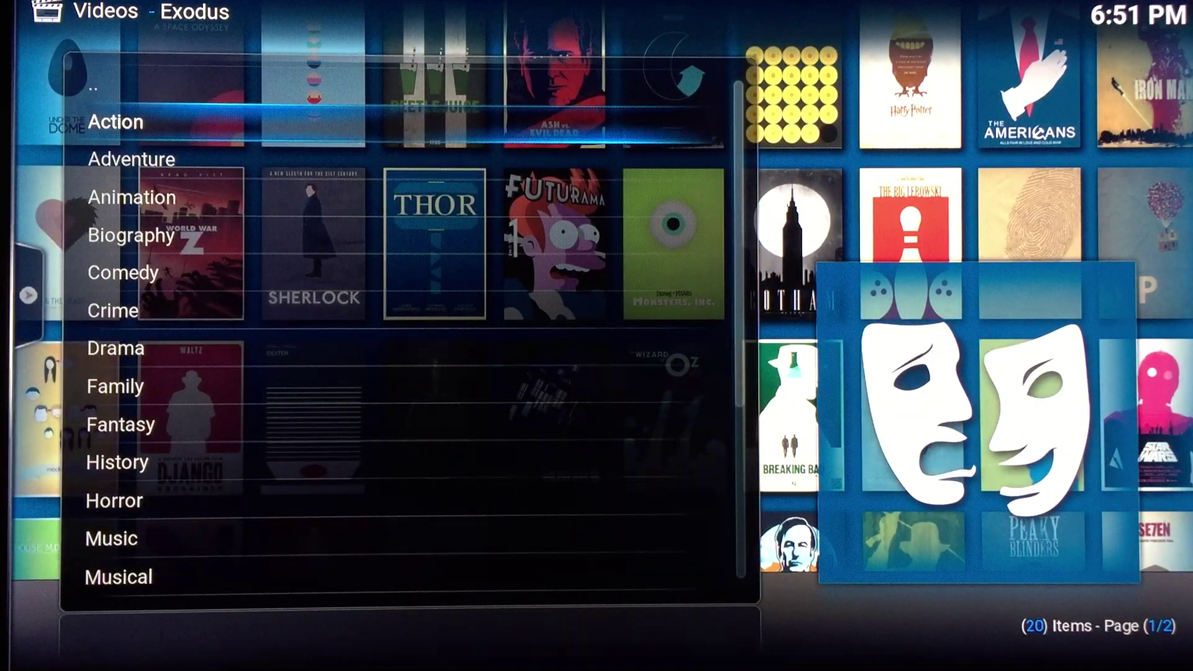
key(Return)
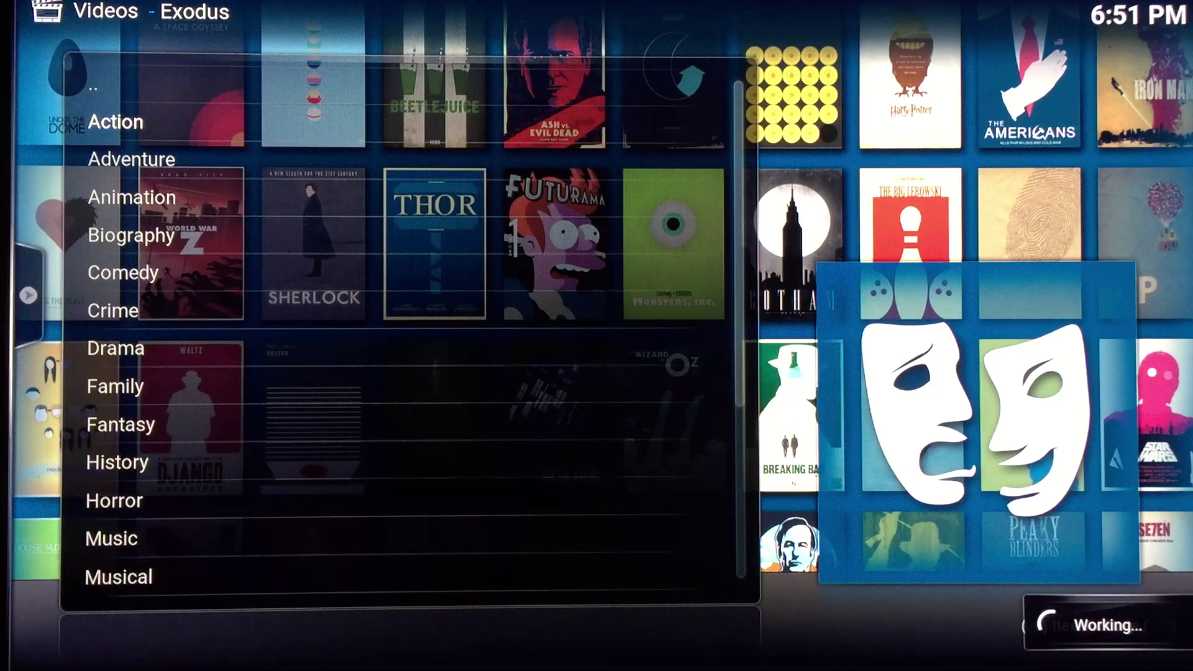
Browse the Action movie posters, then back out to the home menu's System section.
key(Right)
key(Right)
key(Right)
key(Down)
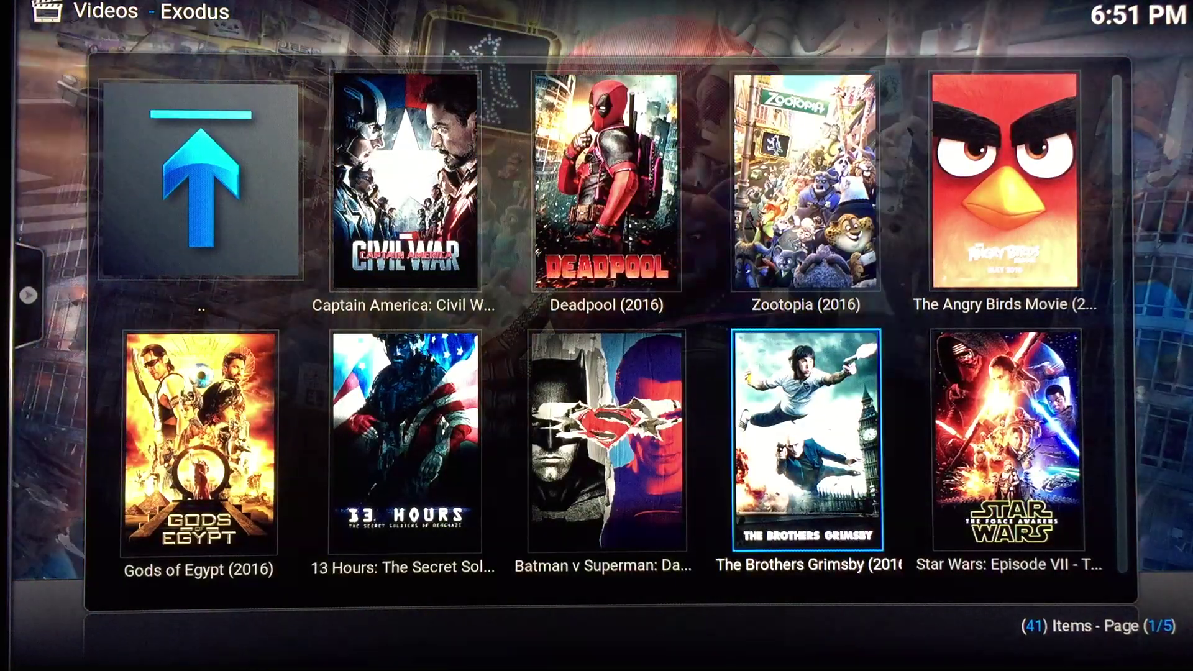
key(Down)
key(Down)
key(Down)
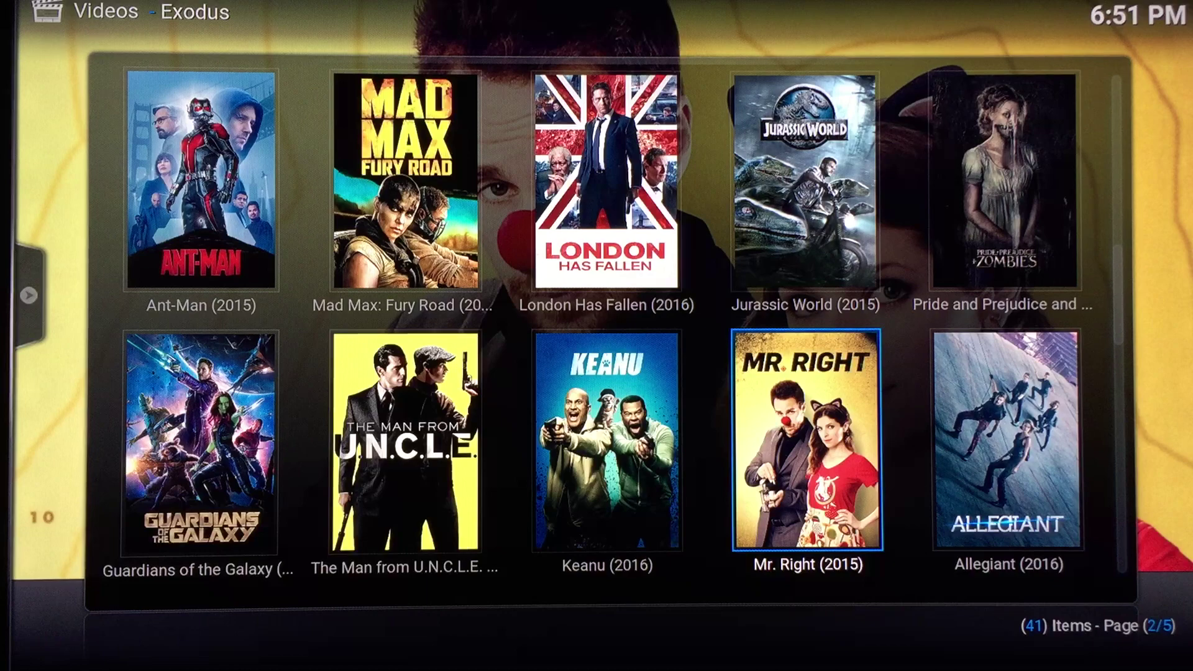
key(BackSpace)
key(BackSpace)
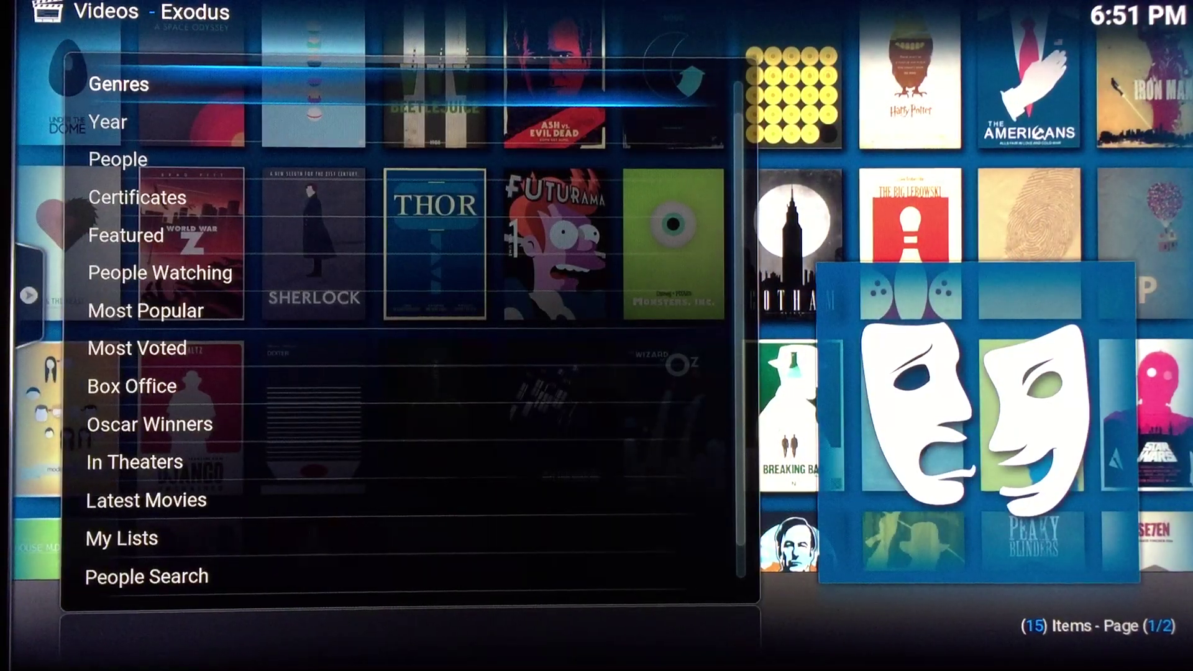
key(BackSpace)
key(BackSpace)
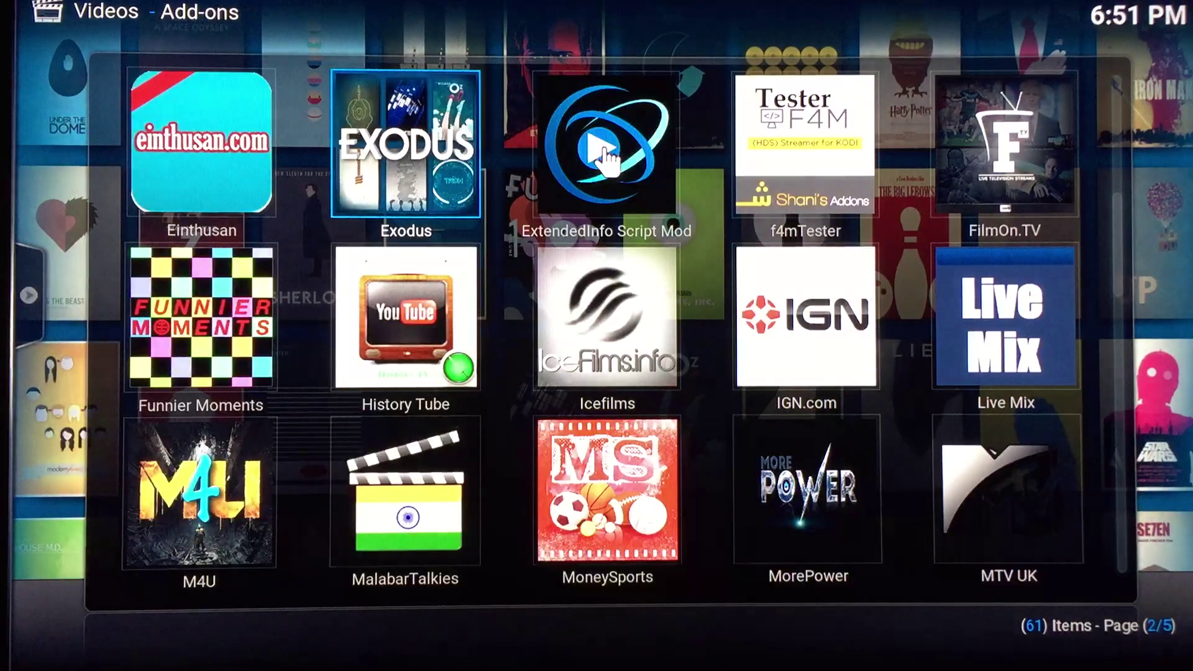
key(BackSpace)
key(Right)
key(Right)
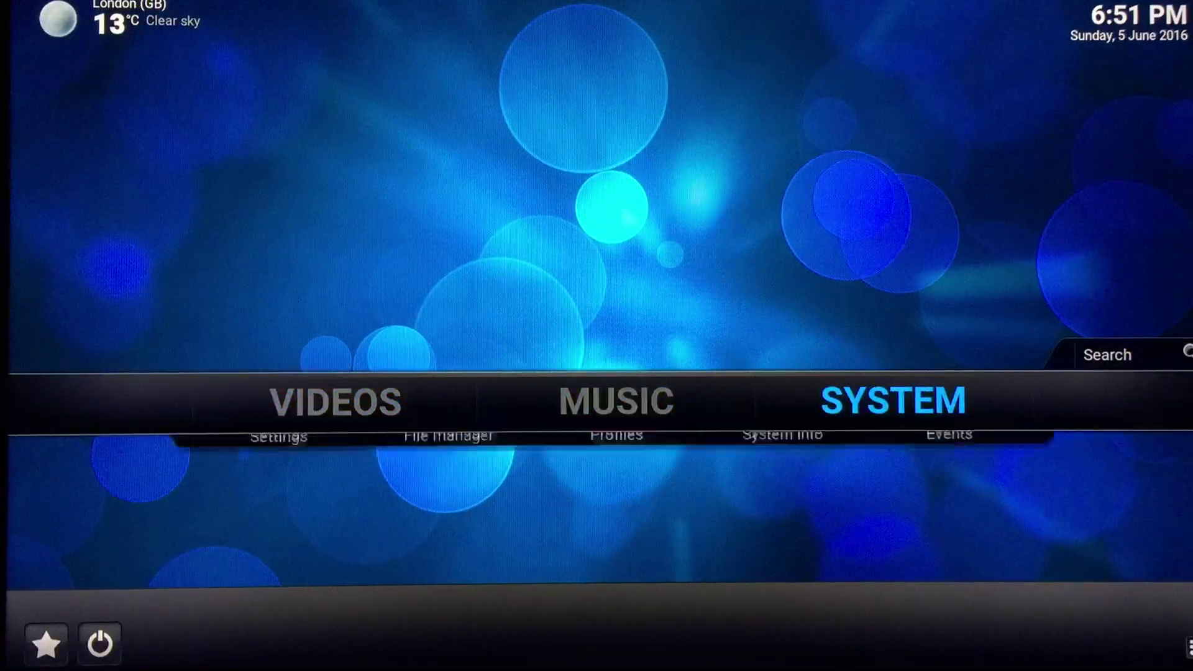
Navigate through Settings and Appearance to the Confluence skin's Background settings.
key(Return)
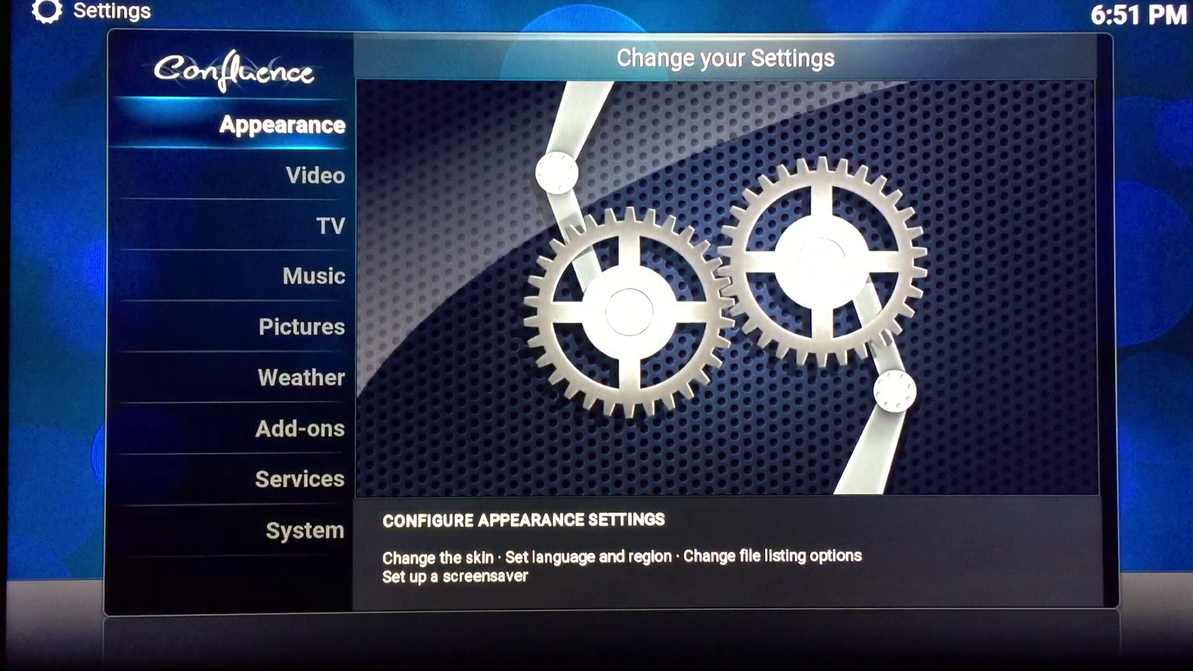
key(Return)
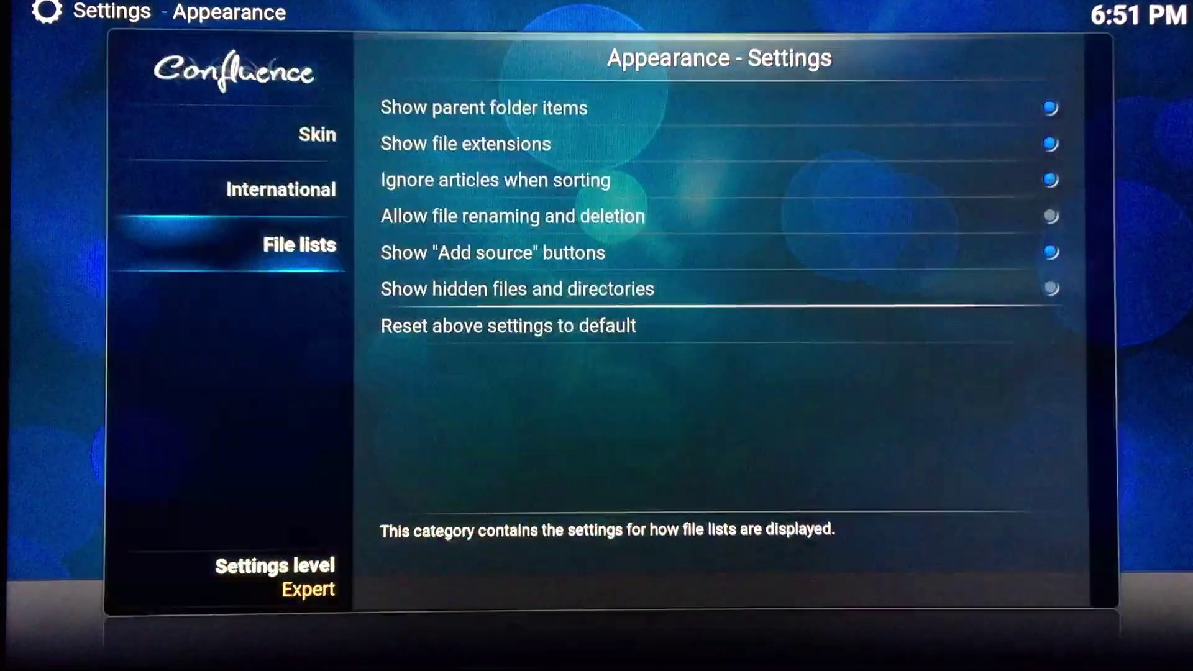
key(Up)
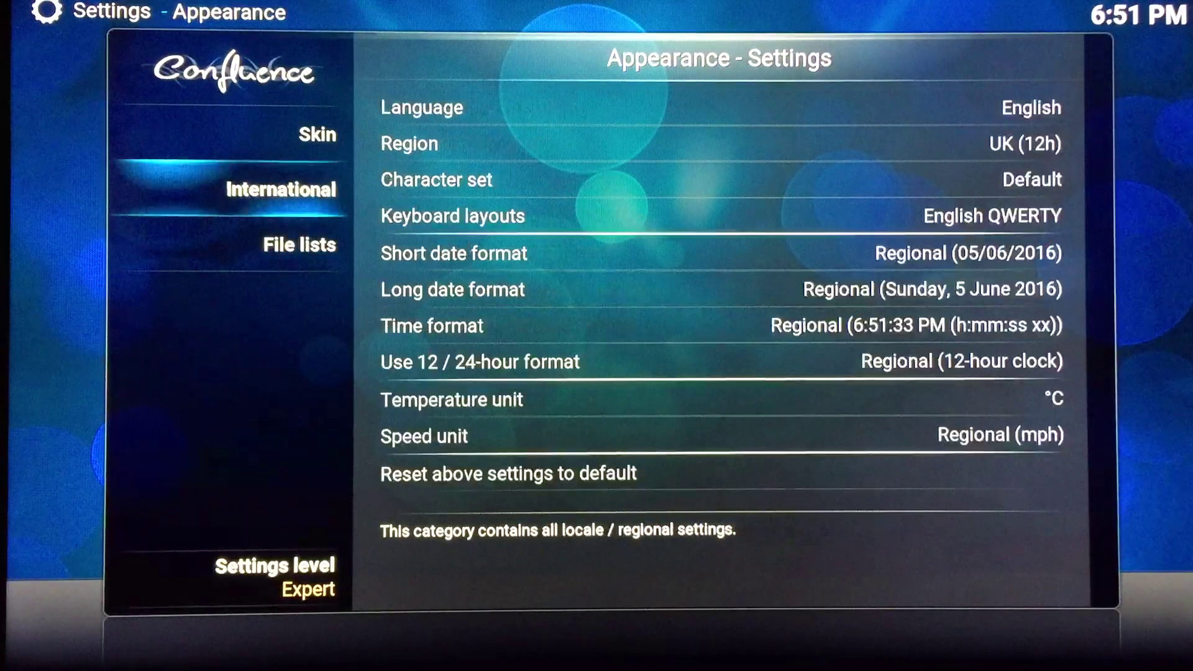
key(Up)
key(Right)
key(Down)
key(Return)
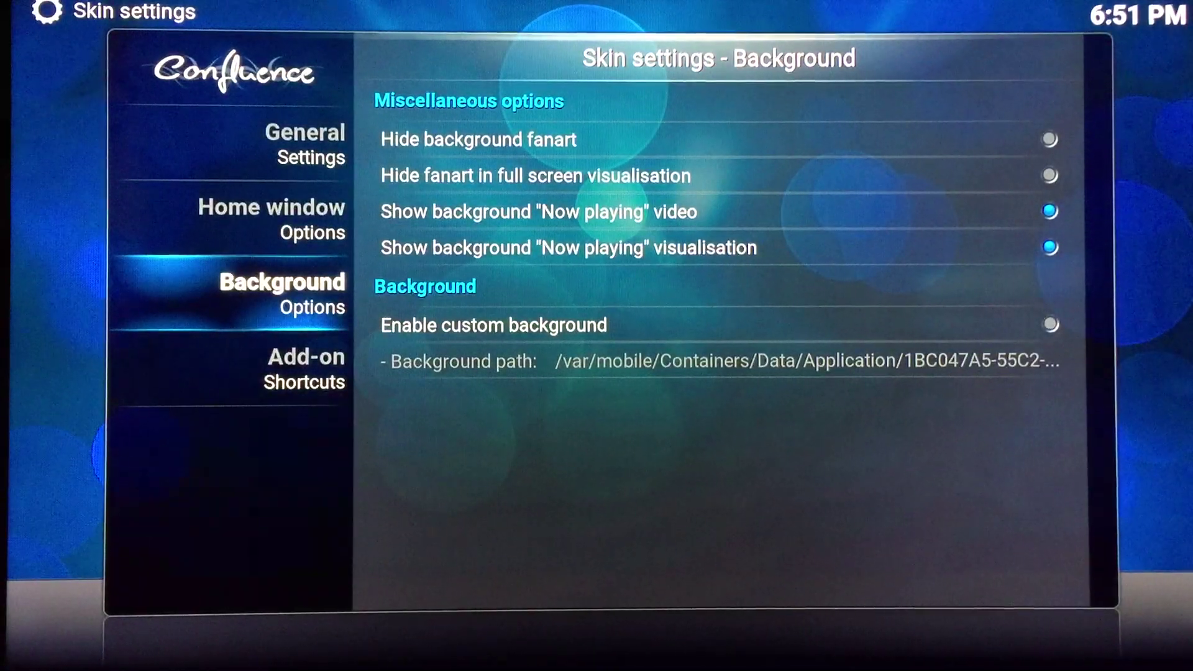
Enable Custom background with 191307-wallup.jpg, then turn Custom background off again.
key(Right)
key(Down)
key(Down)
key(Down)
key(Down)
key(Down)
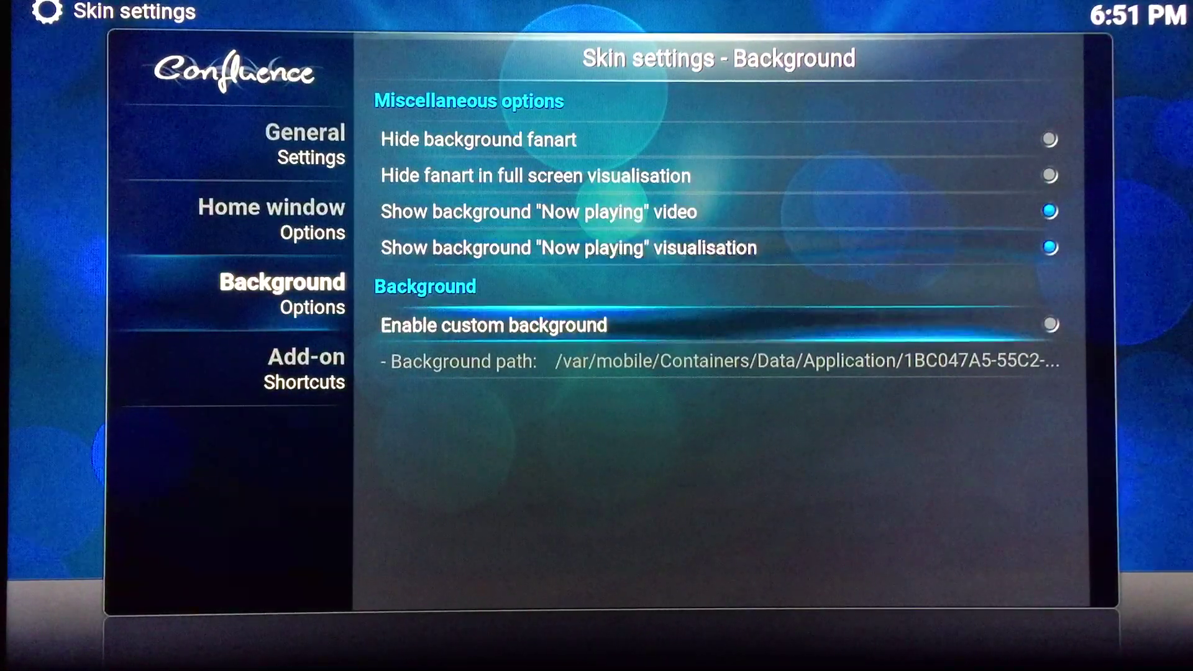
key(Up)
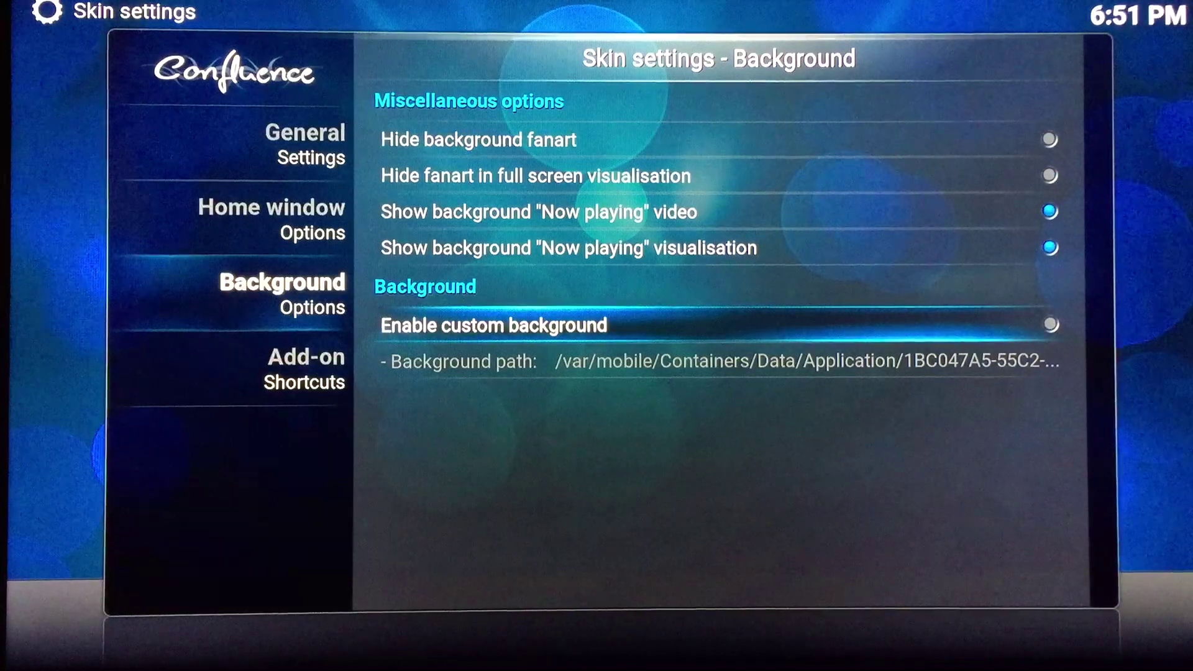
key(Return)
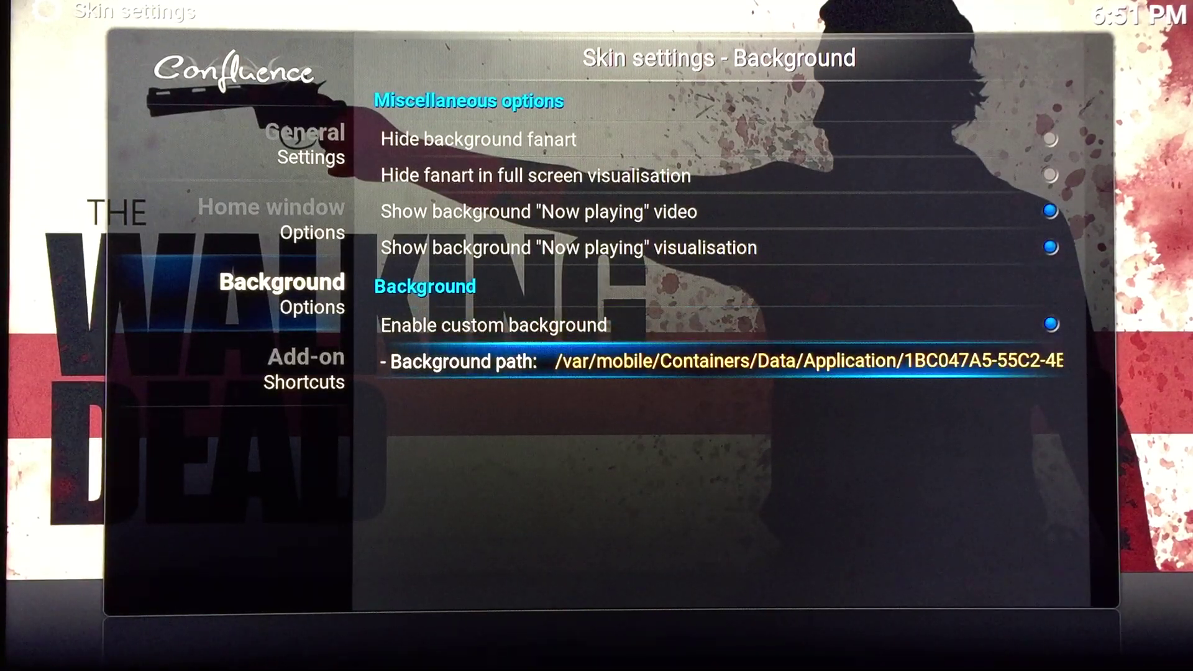
key(Return)
key(Up)
key(Return)
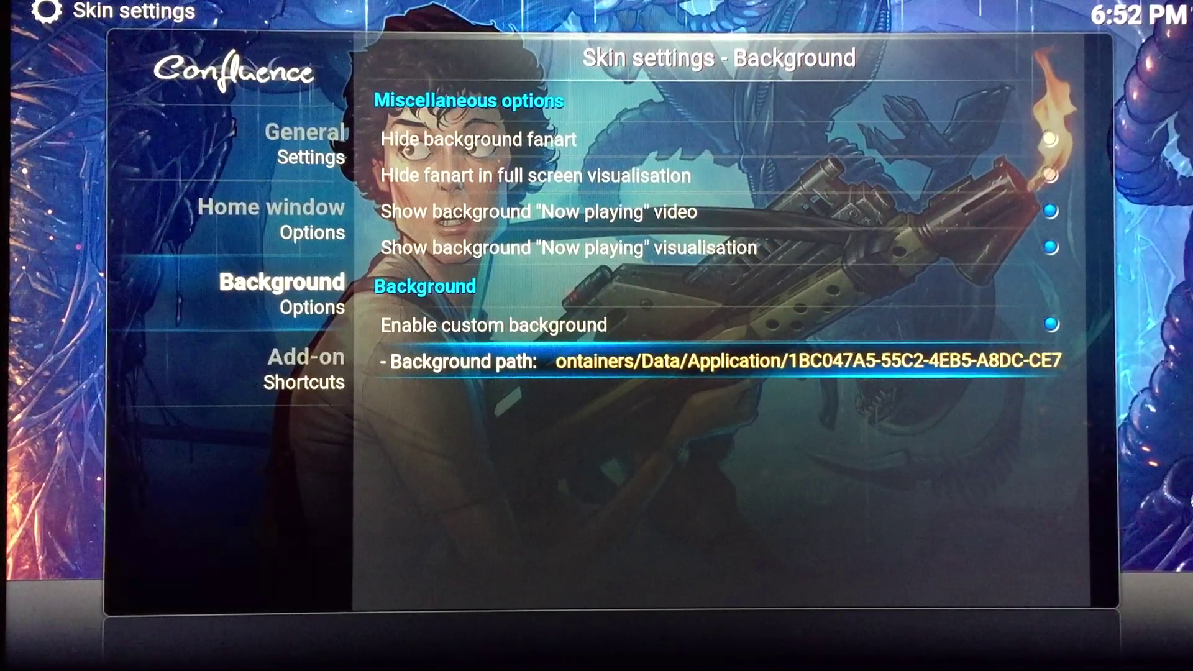
key(Return)
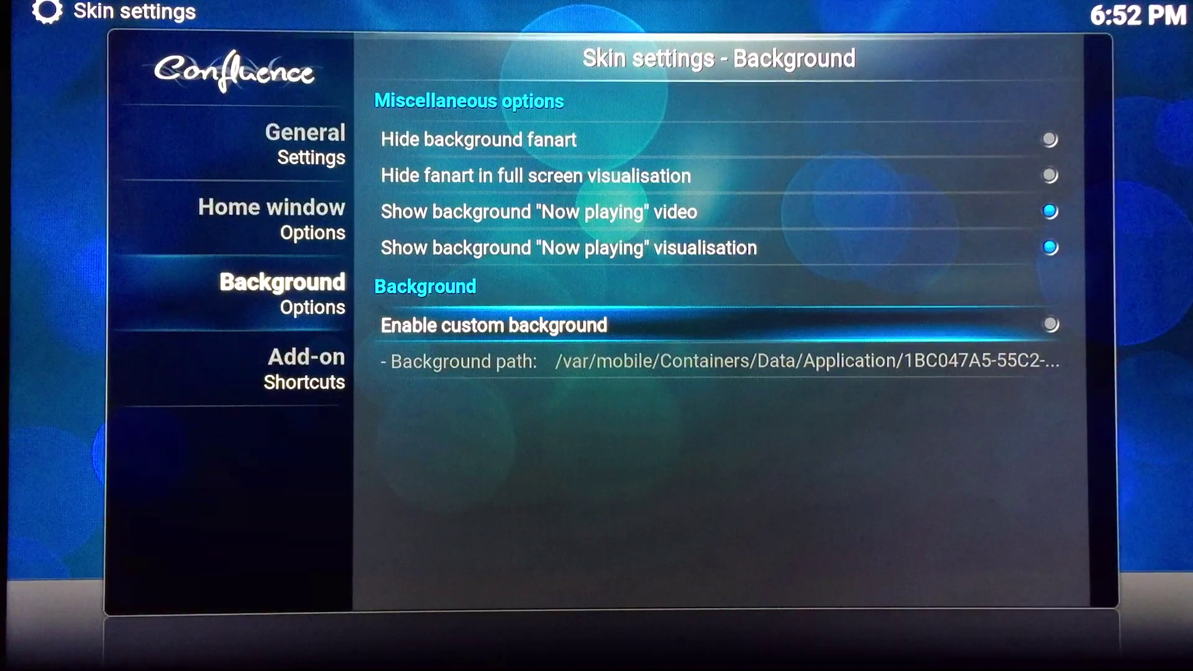
Leave the background options and go to the Zoom setting in Appearance skin settings.
key(Down)
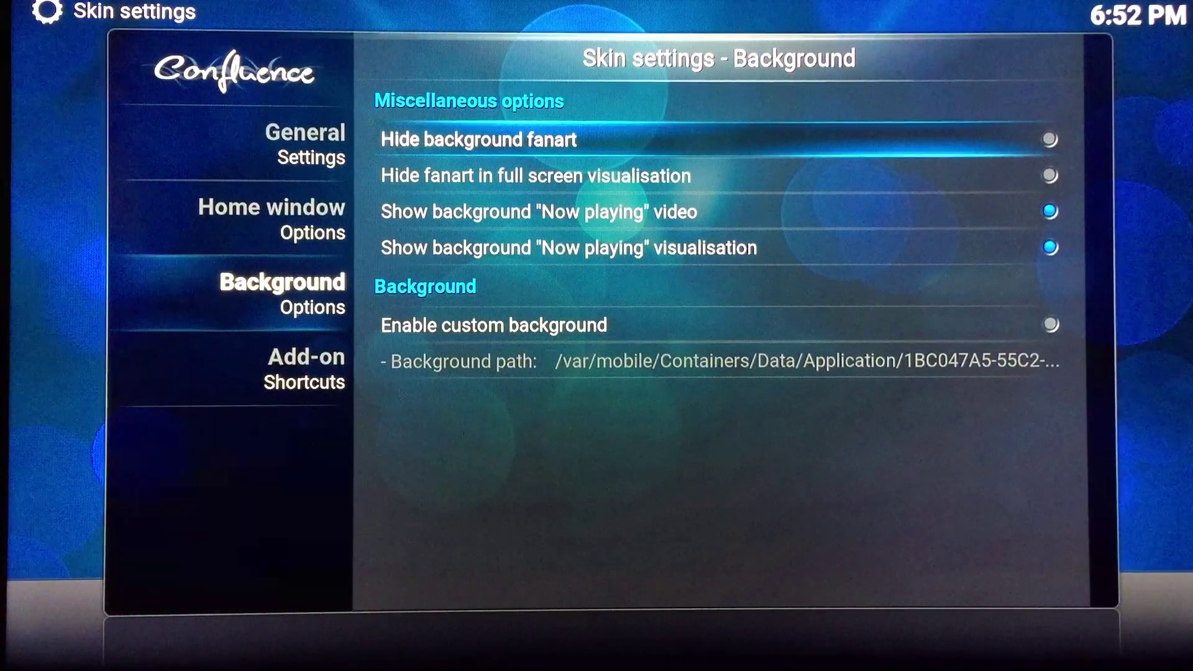
key(Down)
key(Escape)
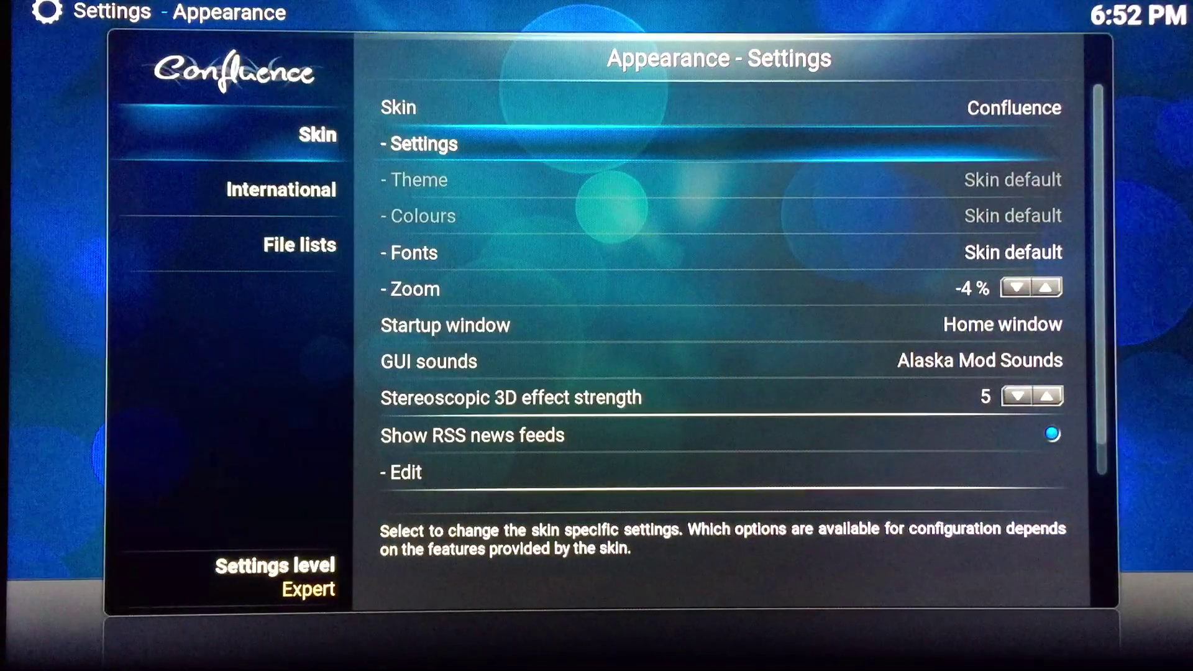
key(Left)
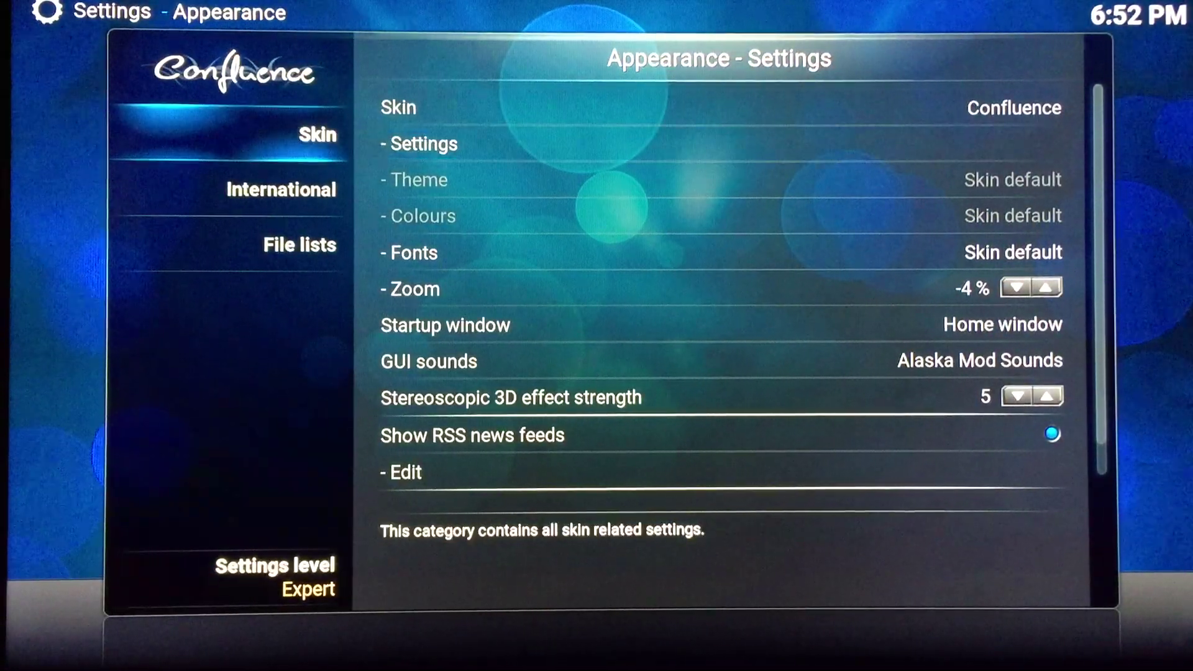
key(Right)
key(Down)
key(Down)
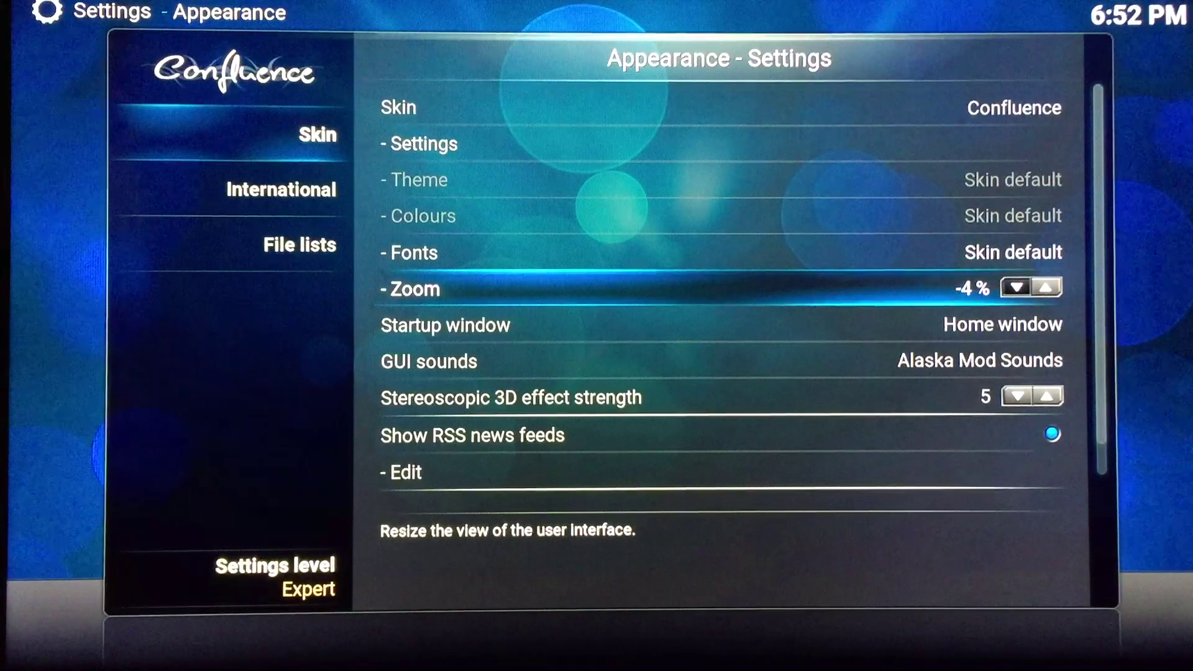
key(Up)
key(Down)
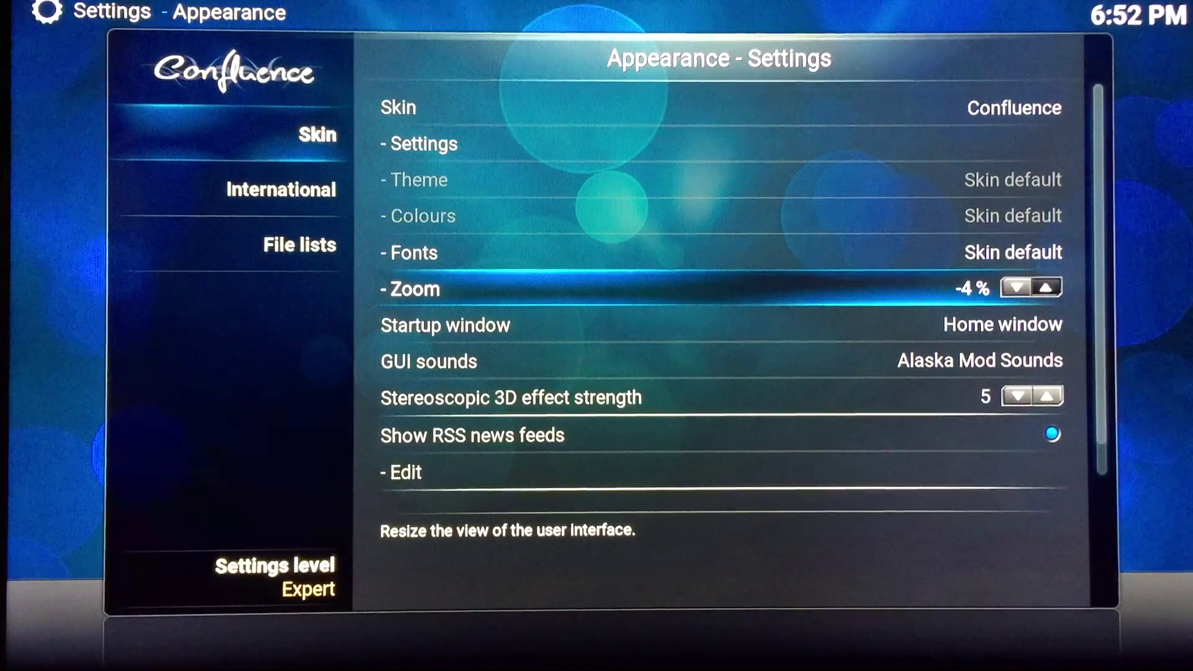
Raise the interface zoom to 4 %, then lower it back to -4 %.
key(Right)
key(Right)
key(Right)
key(Right)
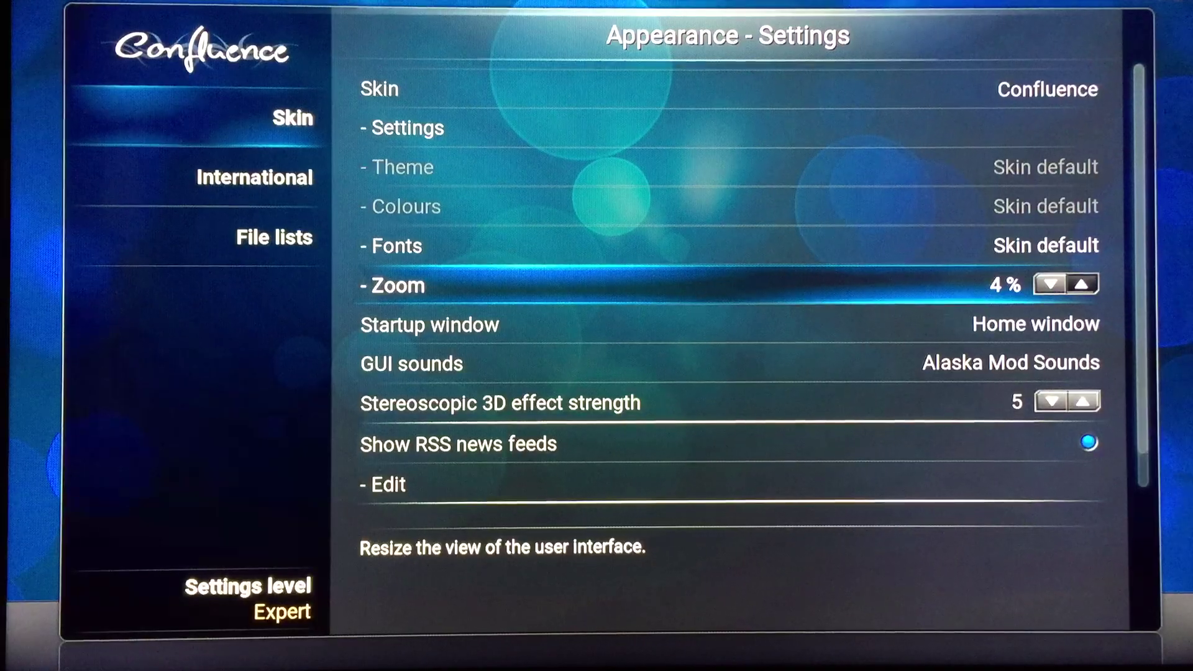
key(Left)
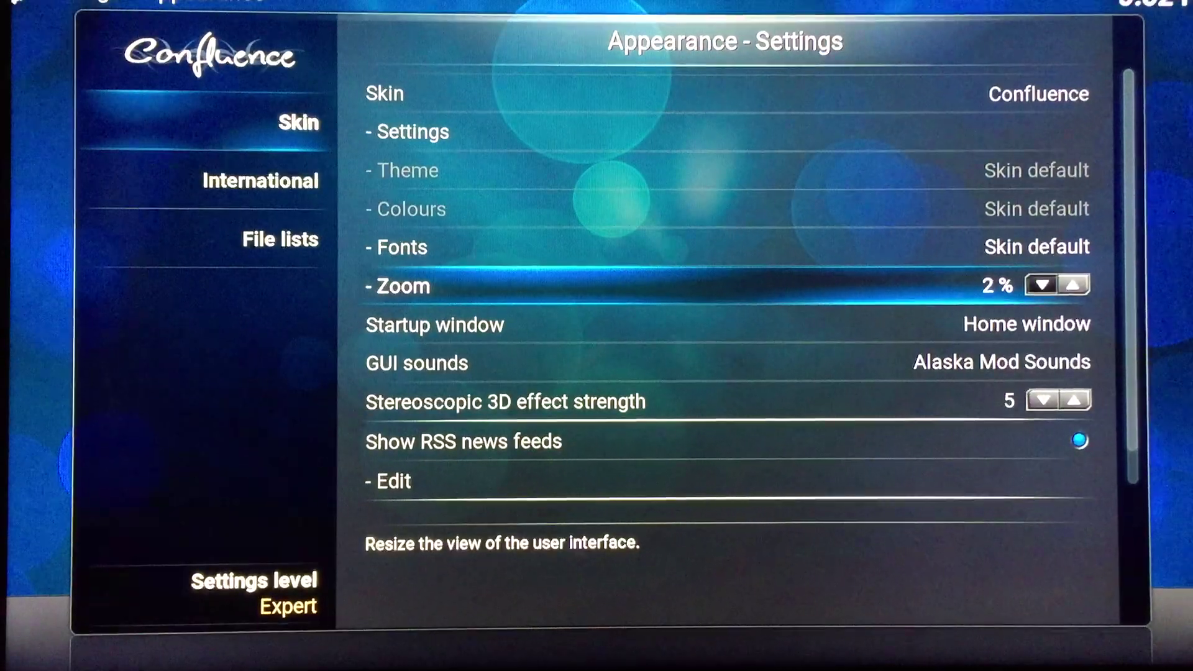
key(Left)
key(Left)
key(Left)
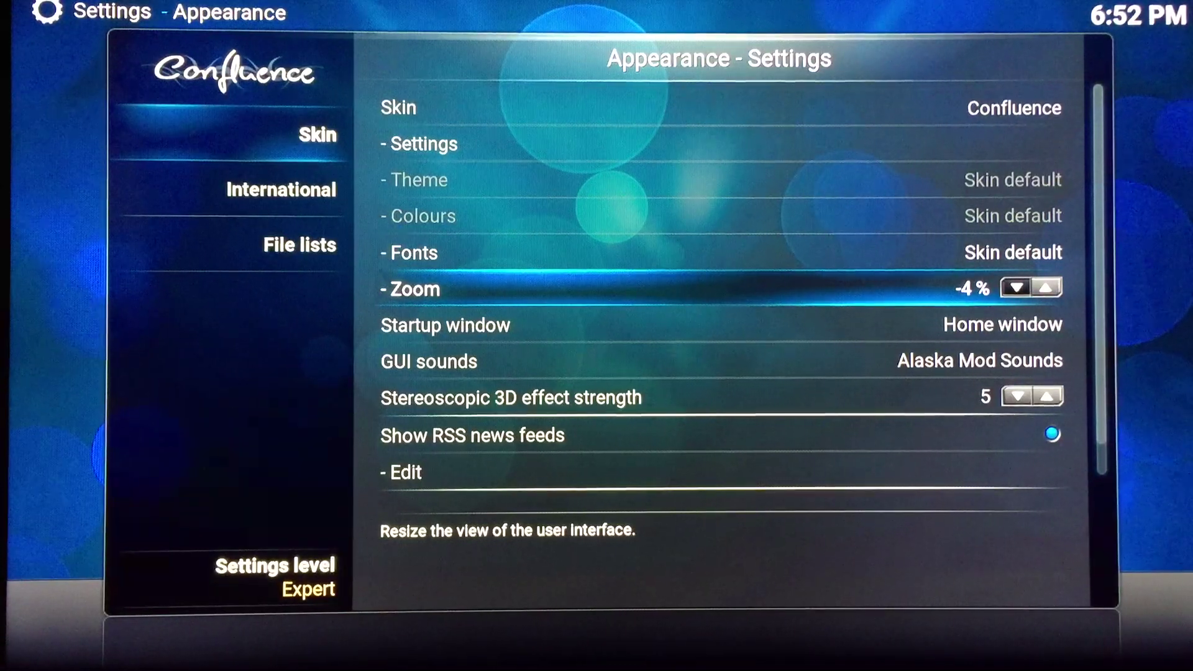
key(Down)
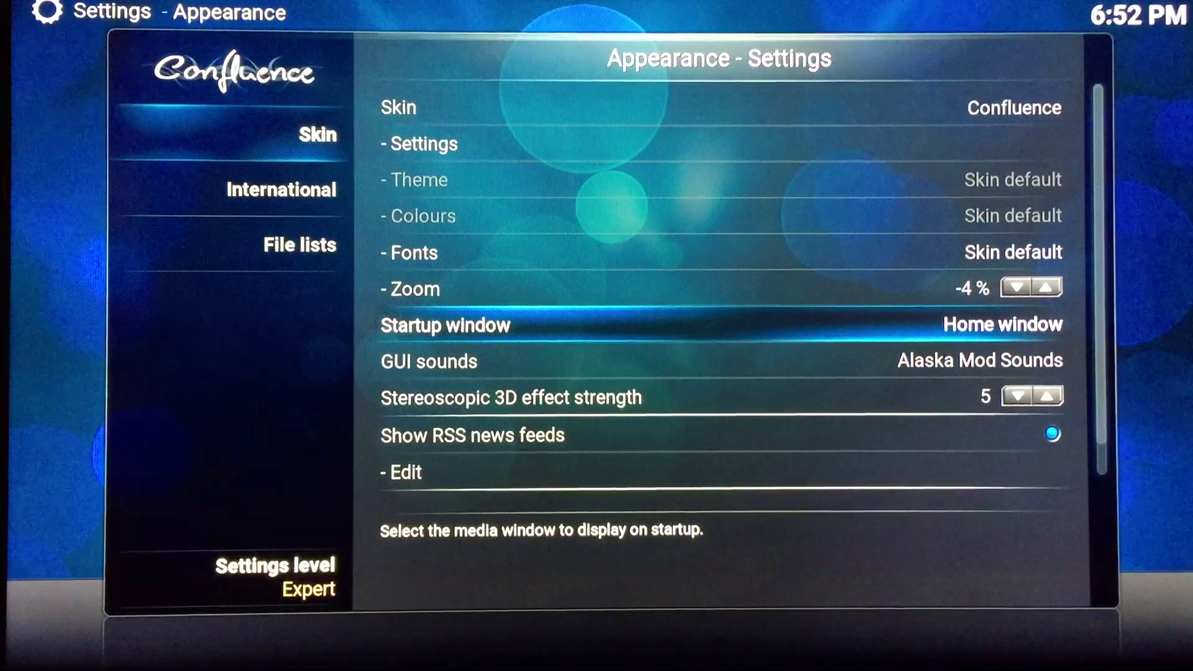
Choose Videos from the Startup window list and back out to the main Settings menu.
key(Return)
key(Down)
key(Down)
key(Down)
key(Down)
key(Down)
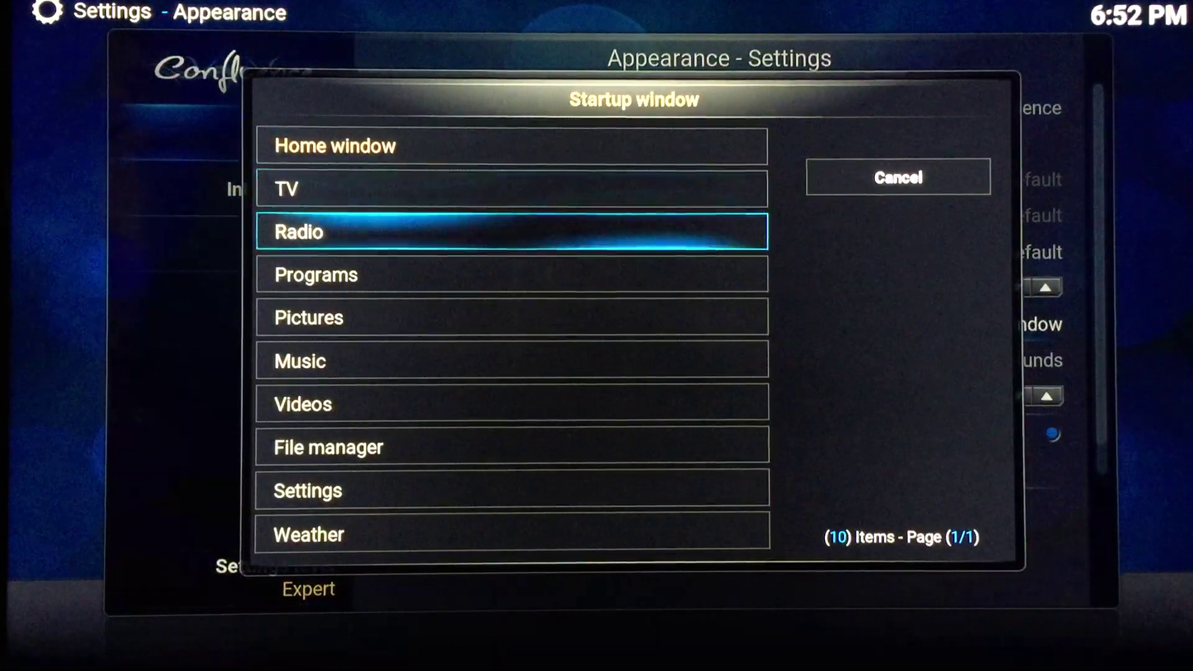
key(Down)
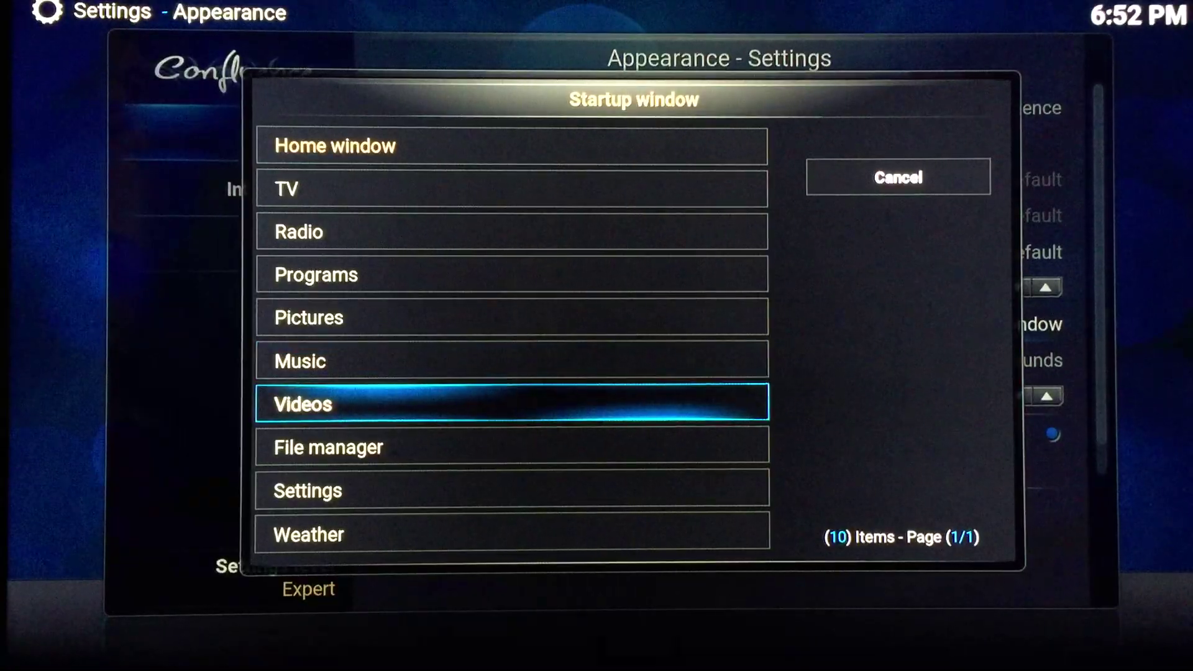
key(Return)
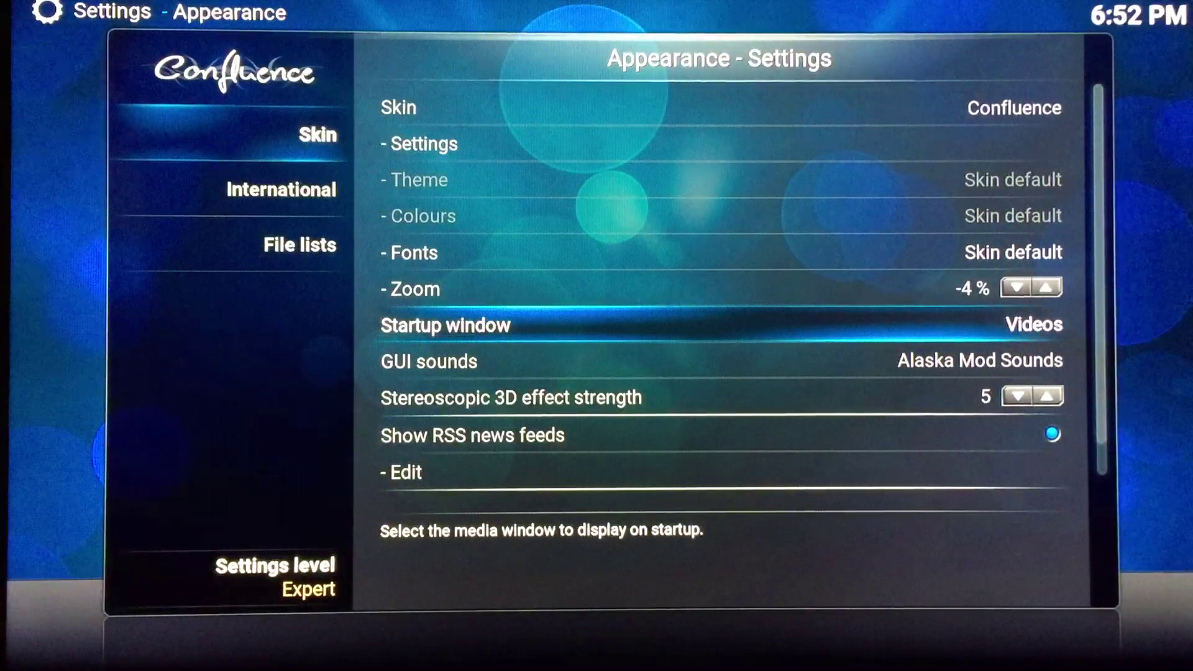
key(Escape)
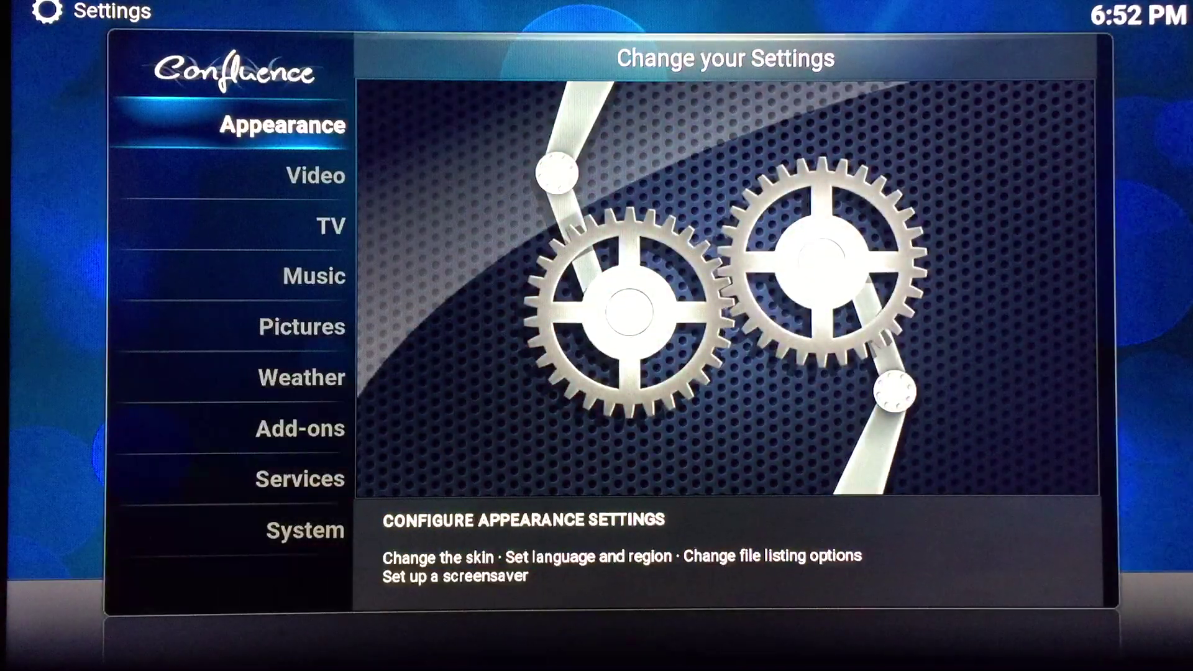
Relaunch Kodi, confirm it opens in Videos, then go Home and open Settings.
key(Escape)
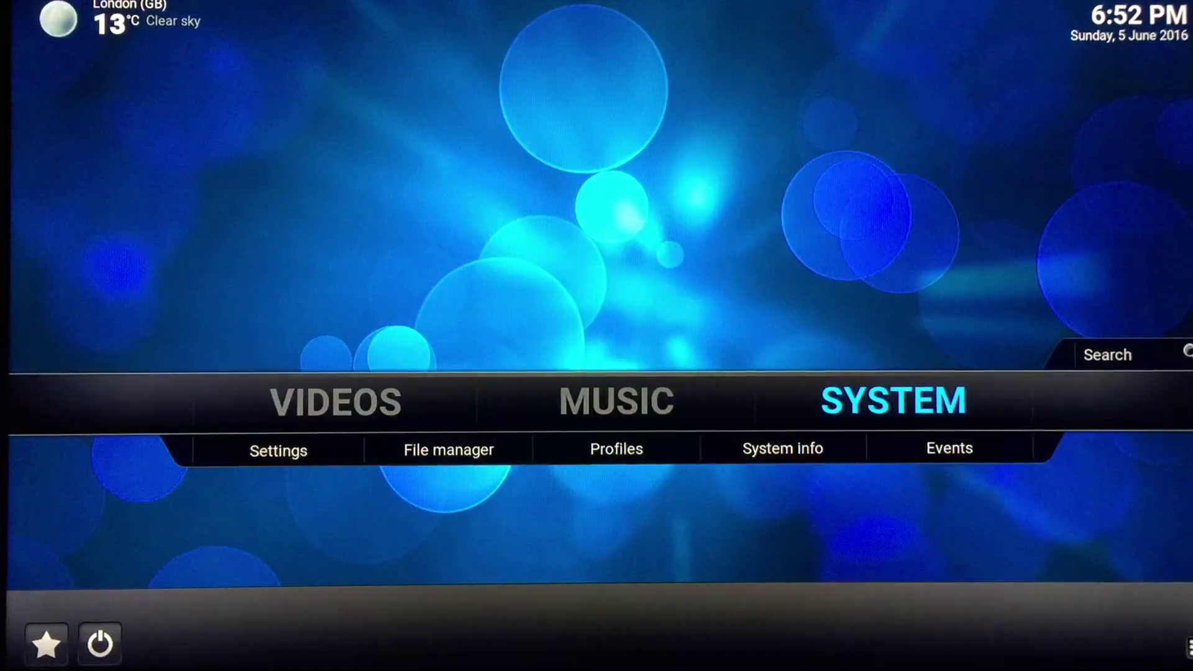
key(alt+Tab)
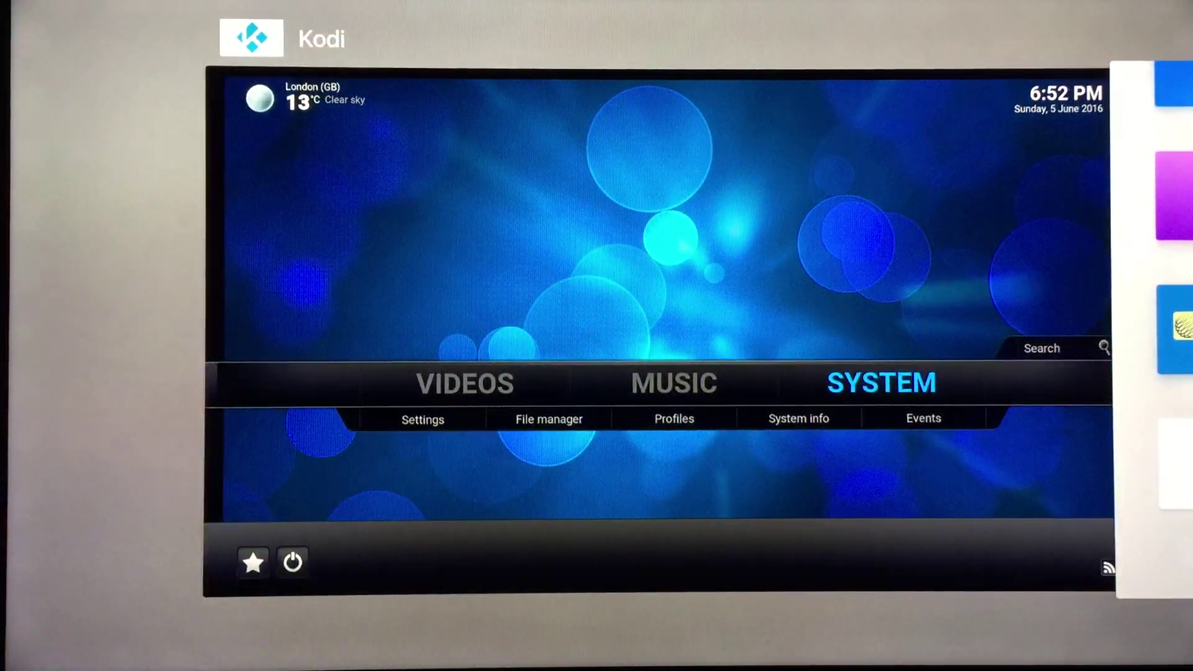
key(Escape)
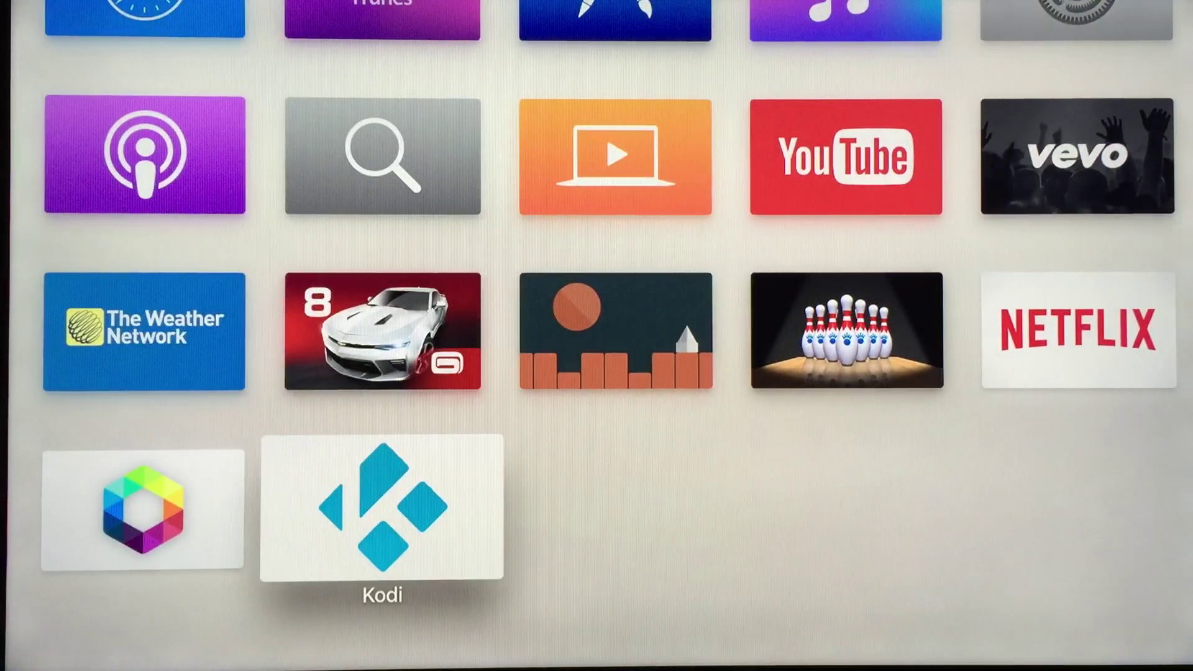
key(Return)
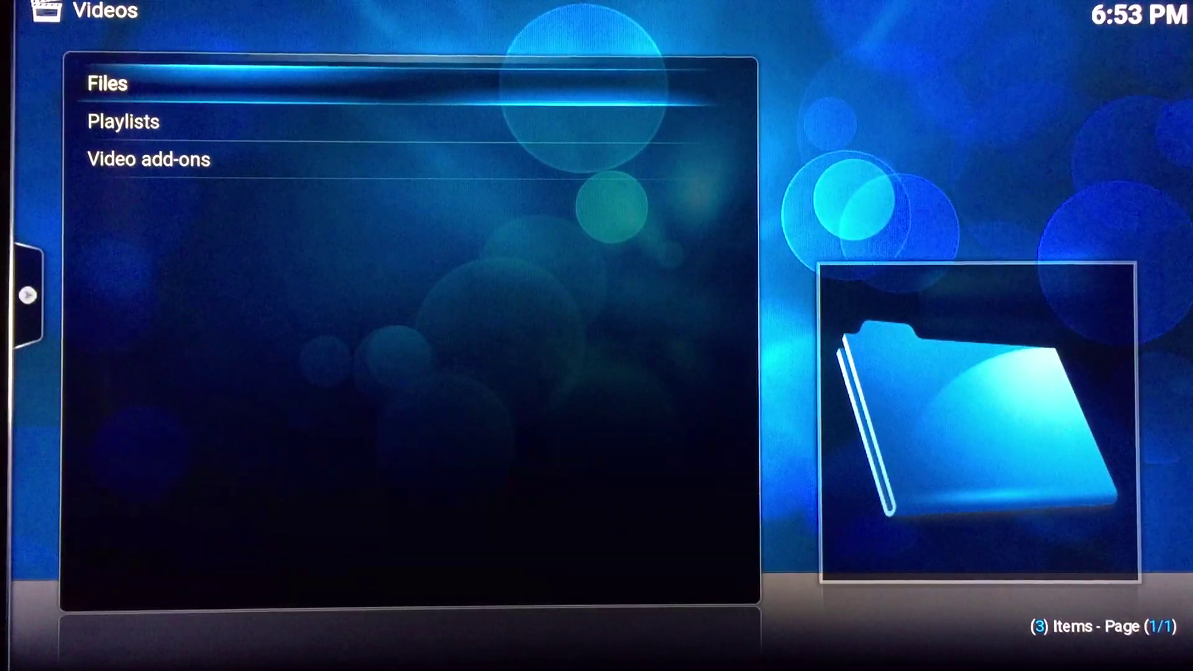
key(Escape)
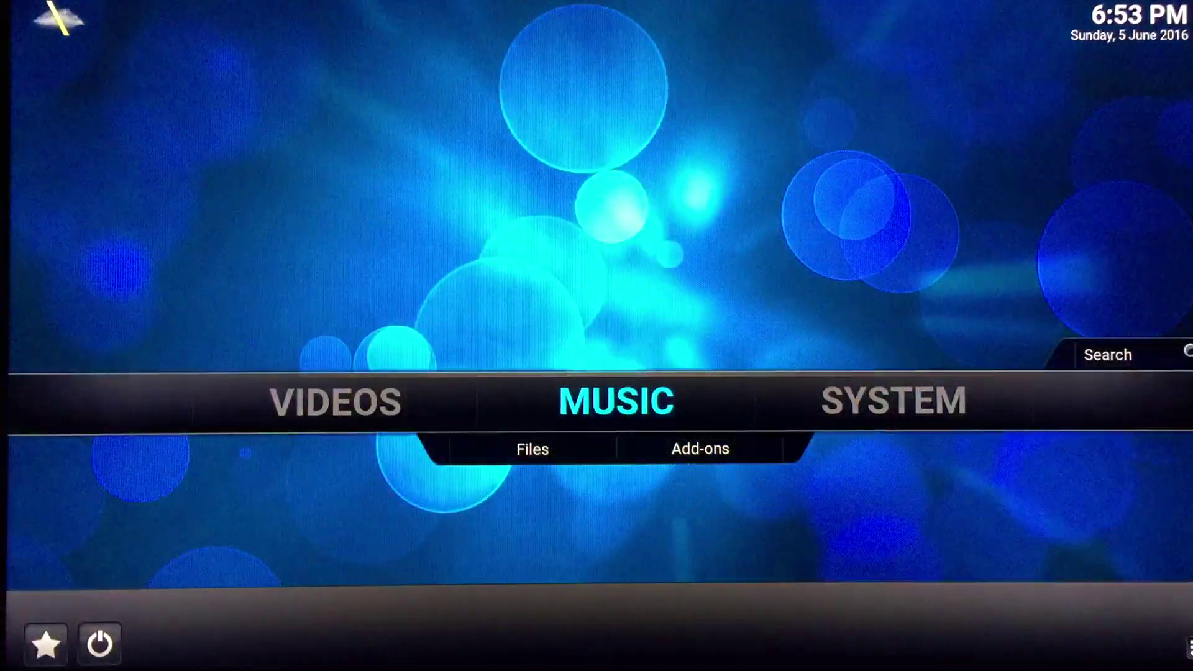
key(Return)
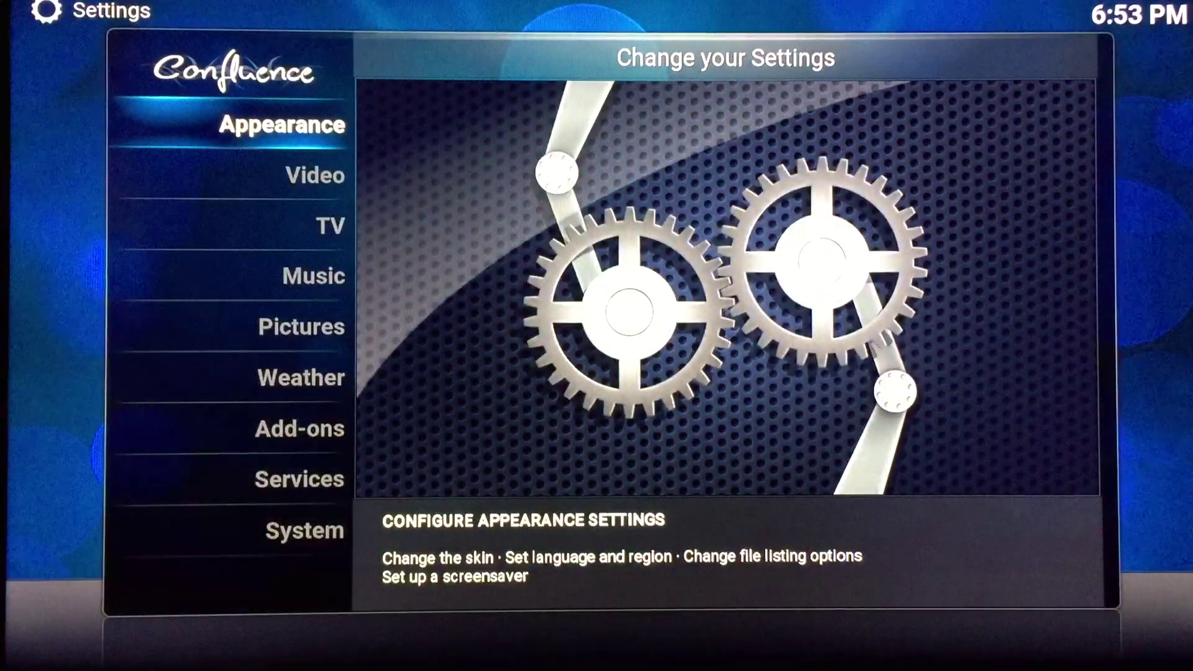
In Appearance, change the Startup window from Videos to Home window.
key(Return)
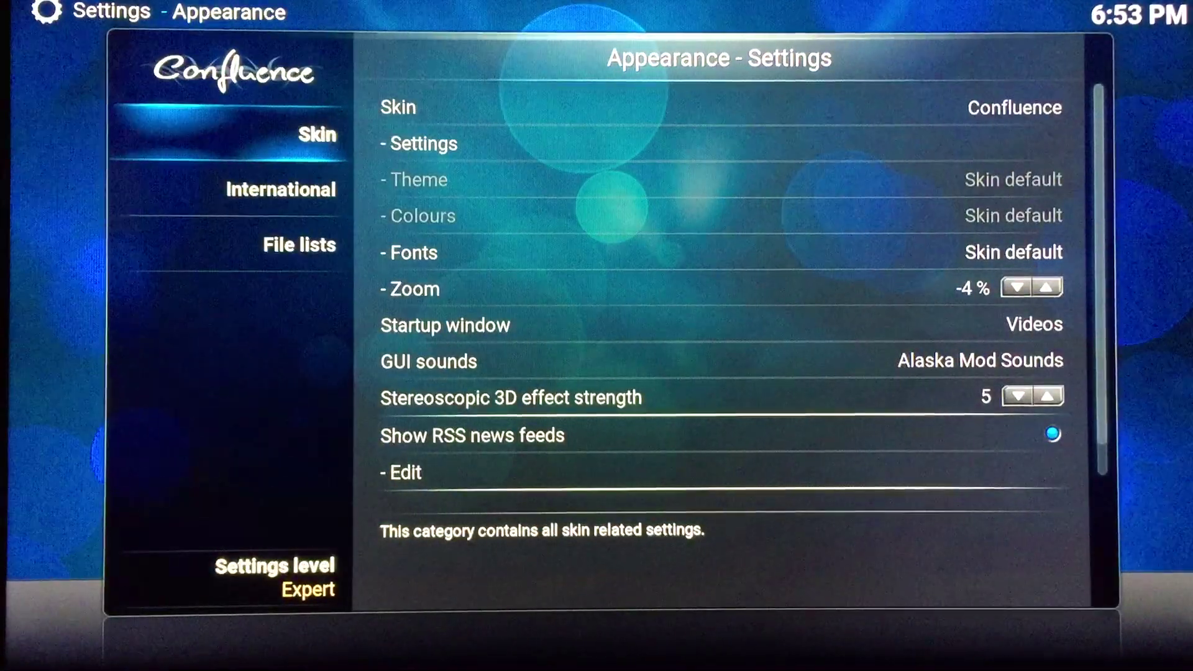
key(Down)
key(Down)
key(Down)
key(Down)
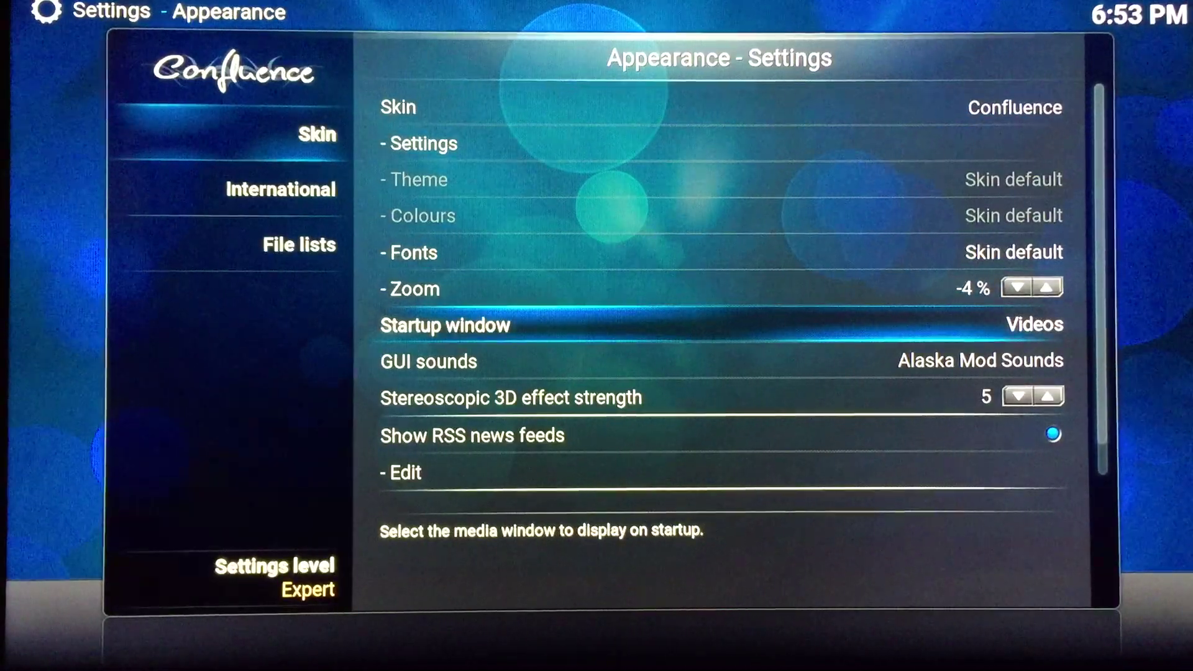
key(Return)
key(Up)
key(Up)
key(Up)
key(Up)
key(Up)
key(Up)
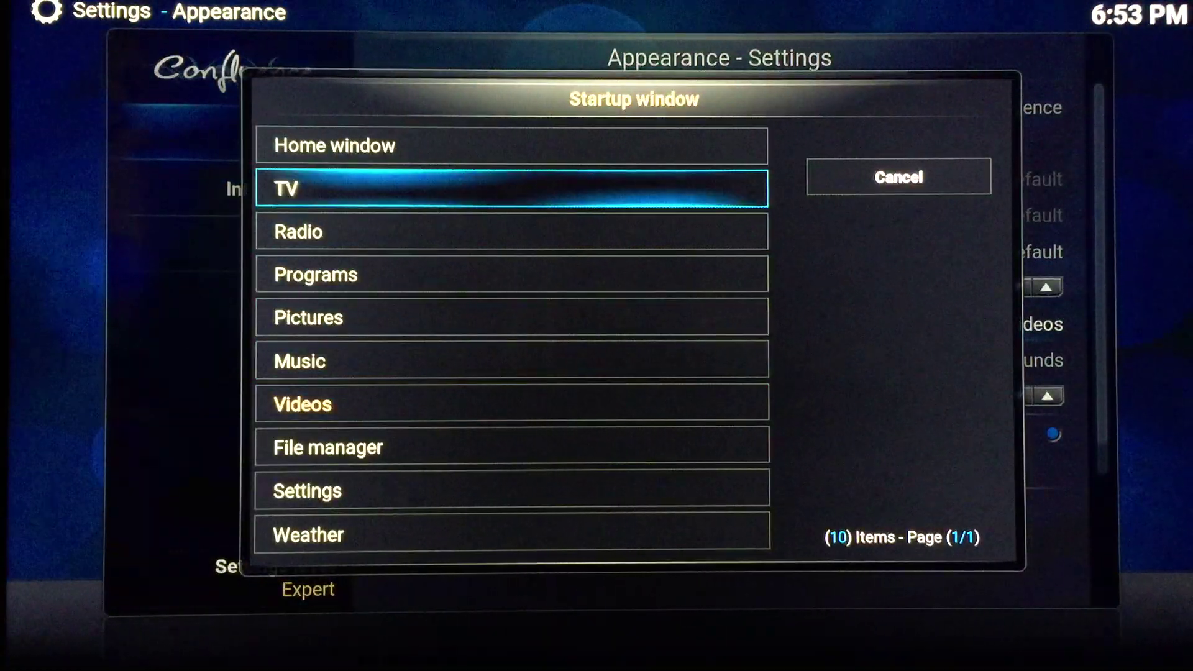
key(Return)
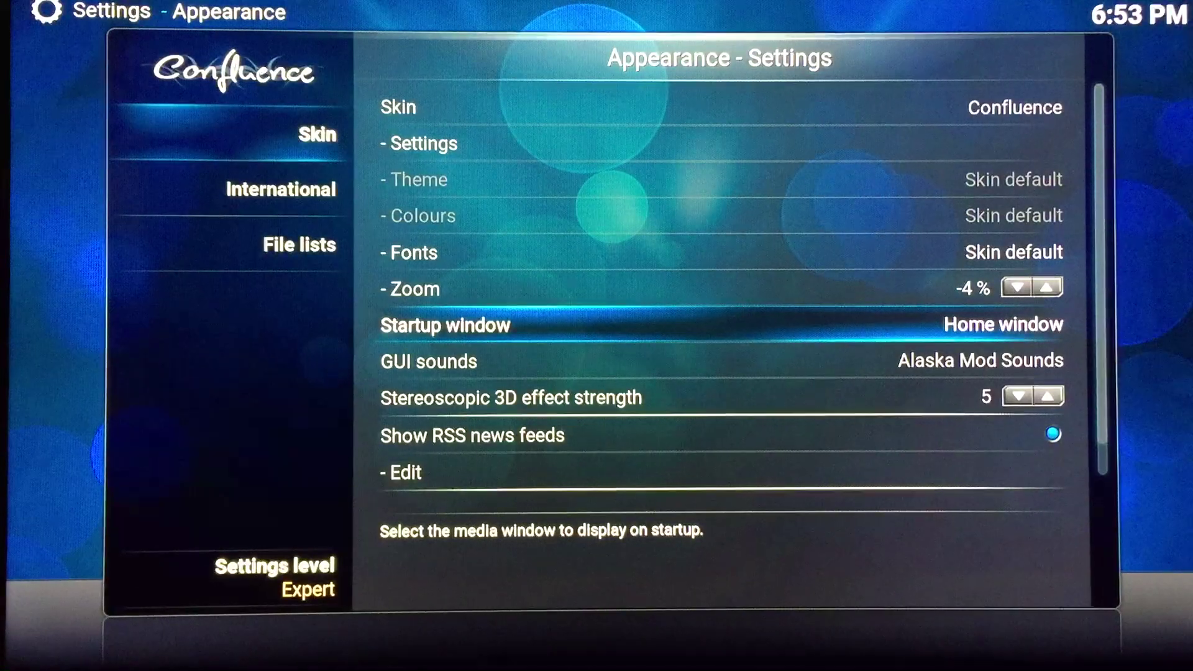
key(Down)
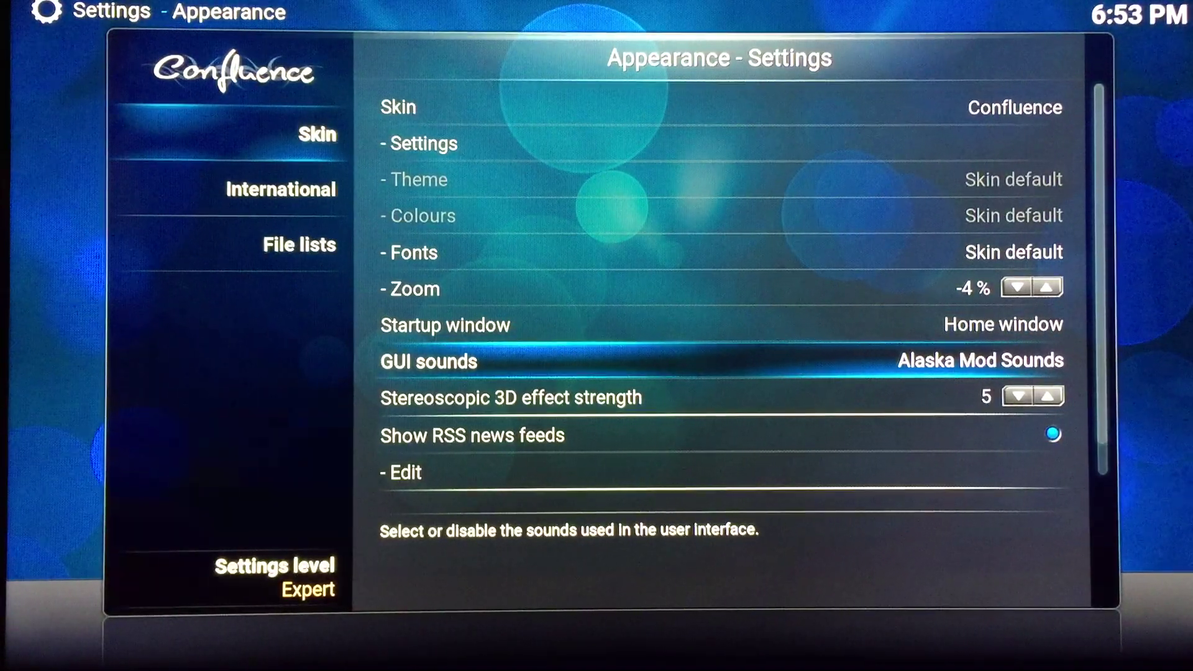
key(Return)
key(Up)
key(Up)
key(Up)
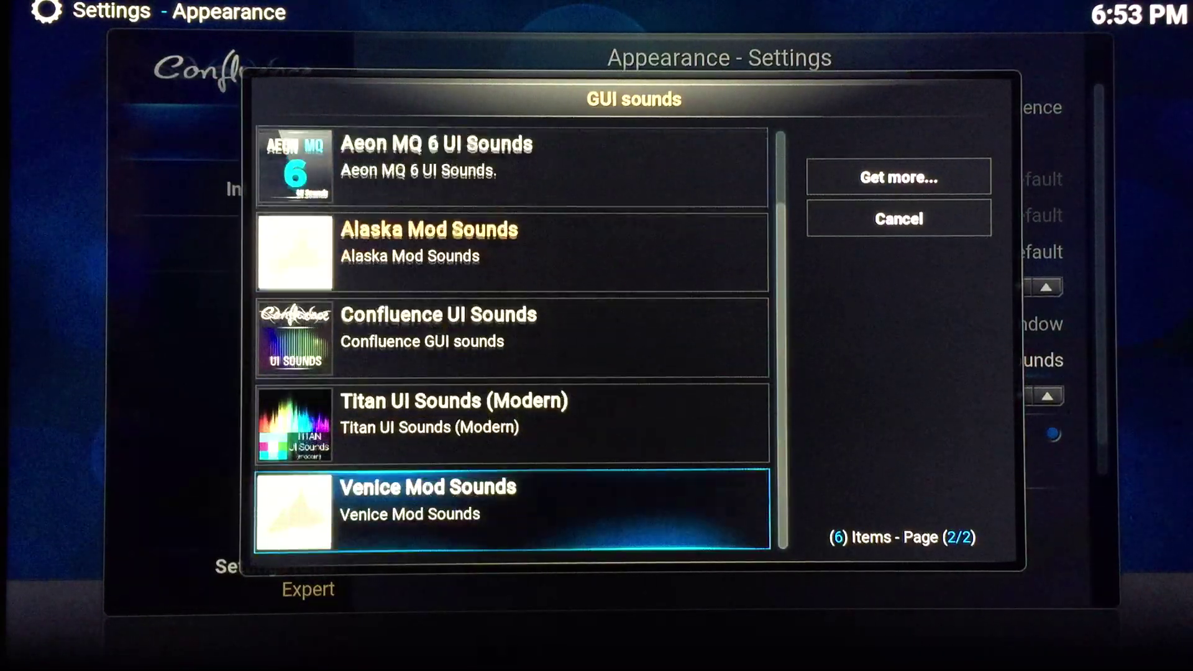
key(Right)
key(Down)
key(Return)
key(Down)
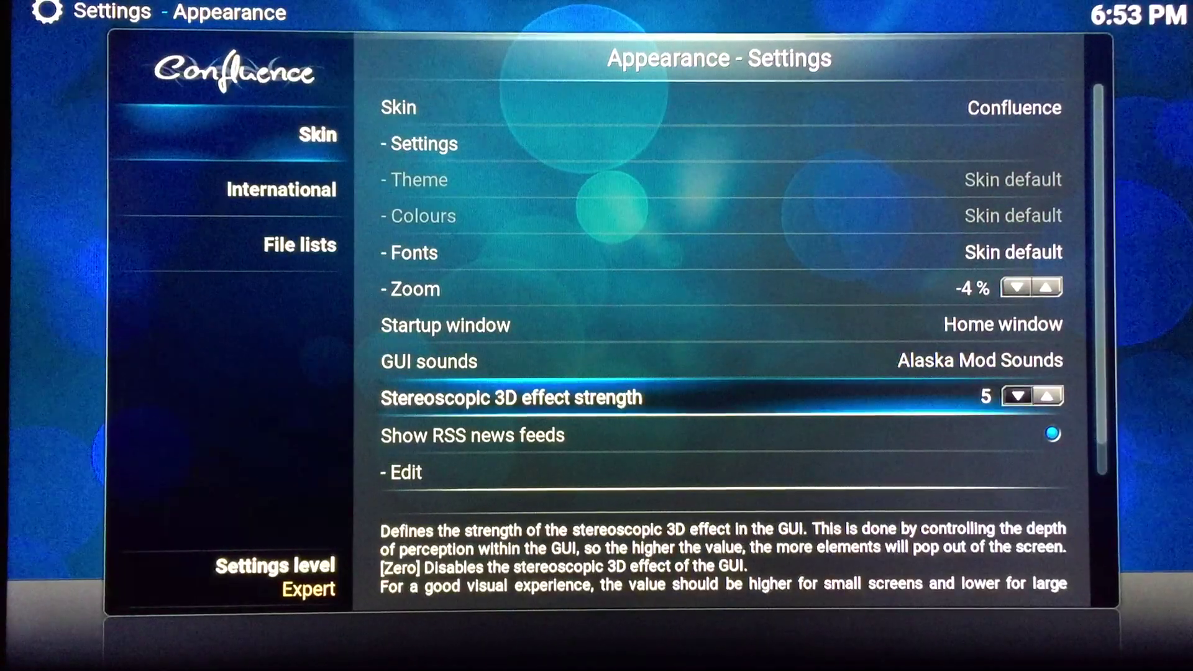
key(Down)
key(Down)
key(Down)
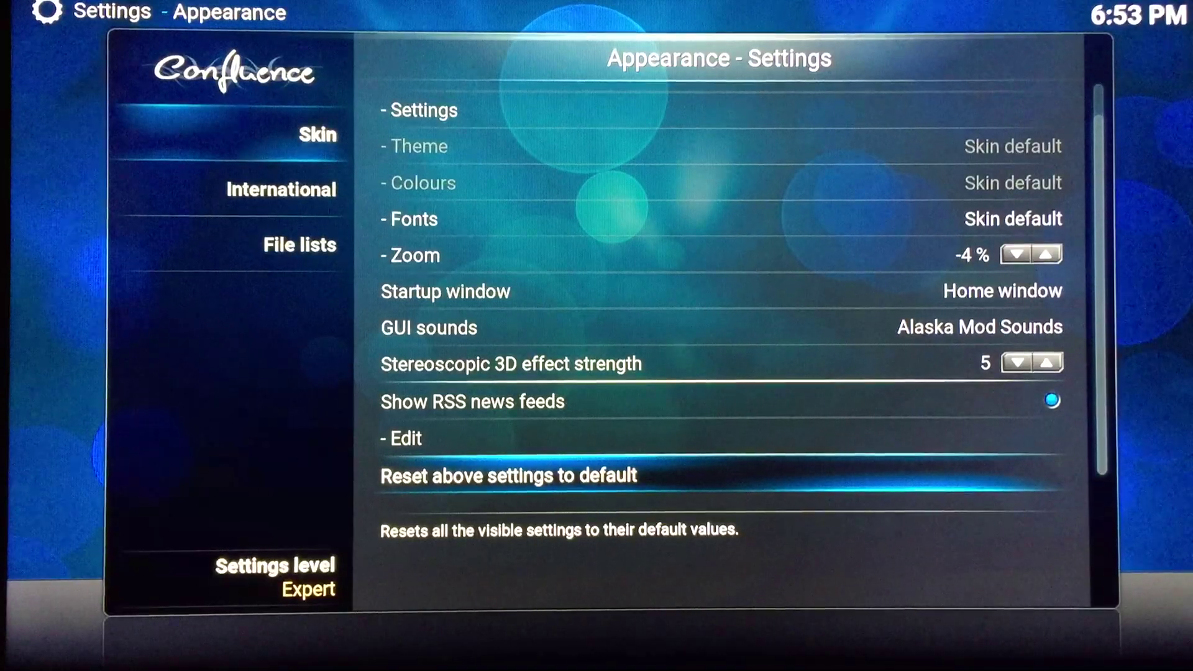
key(Down)
key(Down)
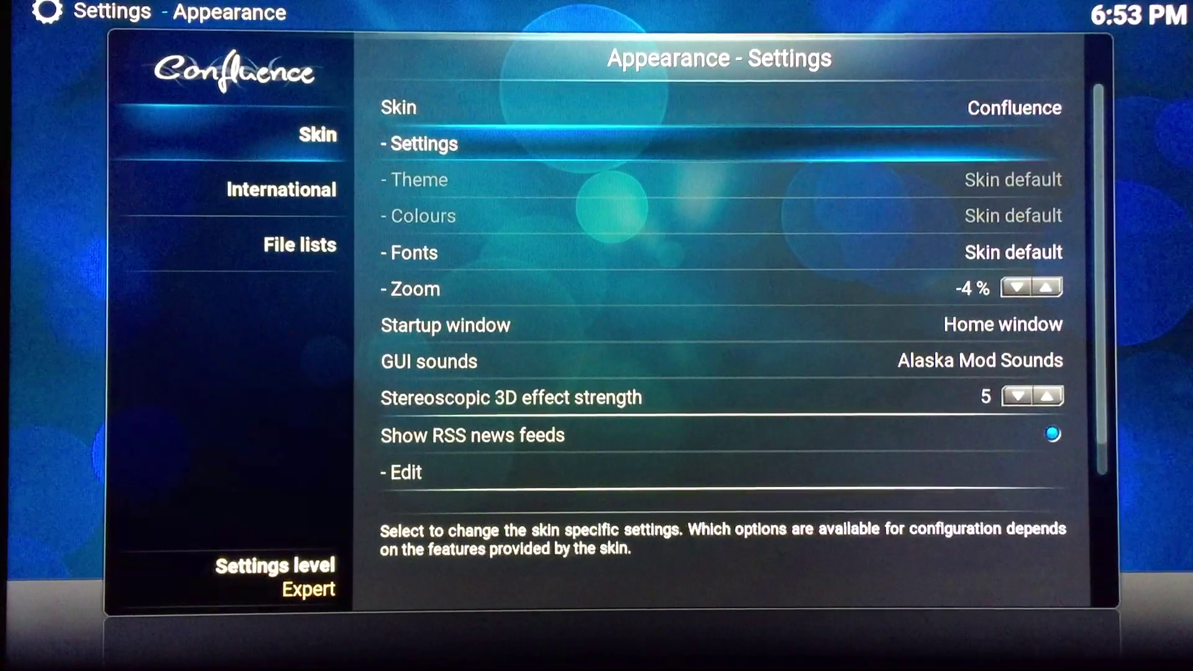
key(Left)
Browse International settings: language, region, English QWERTY keyboard layout, 12-hour clock, and date formats.
key(Down)
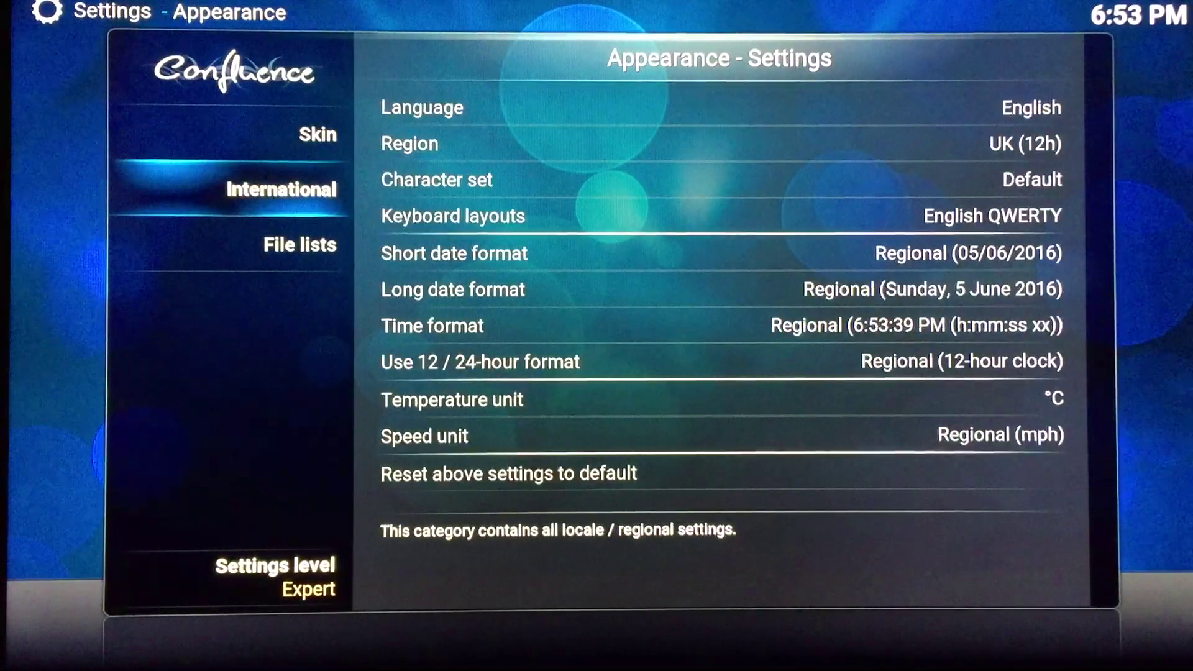
key(Right)
key(Down)
key(Down)
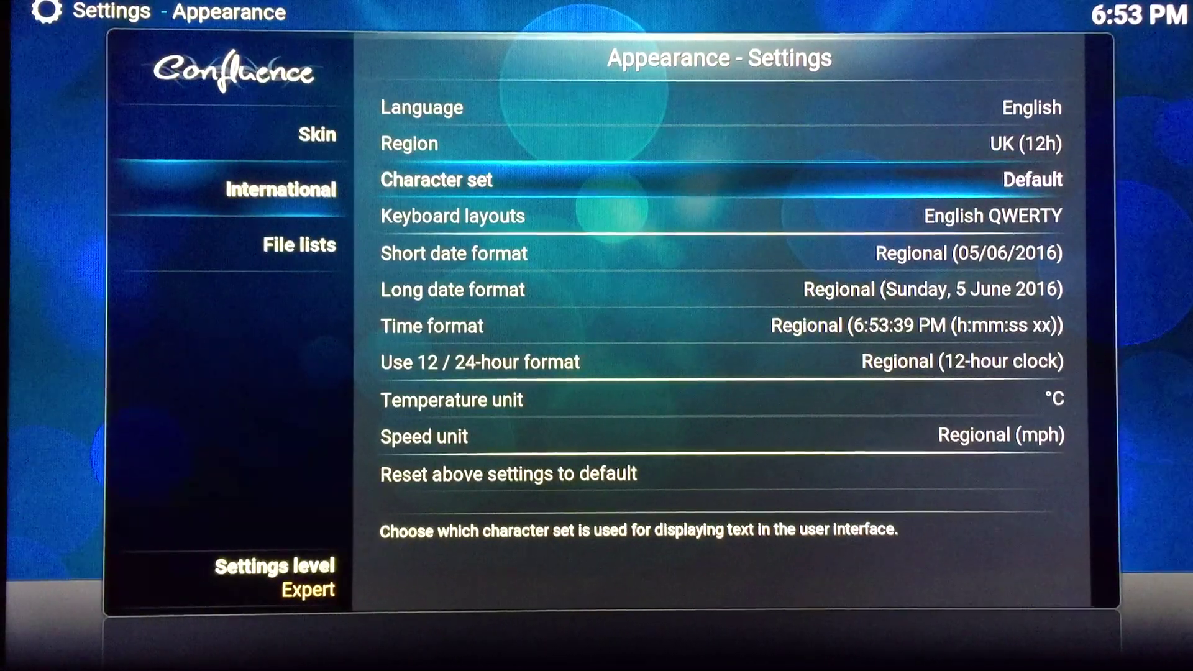
key(Down)
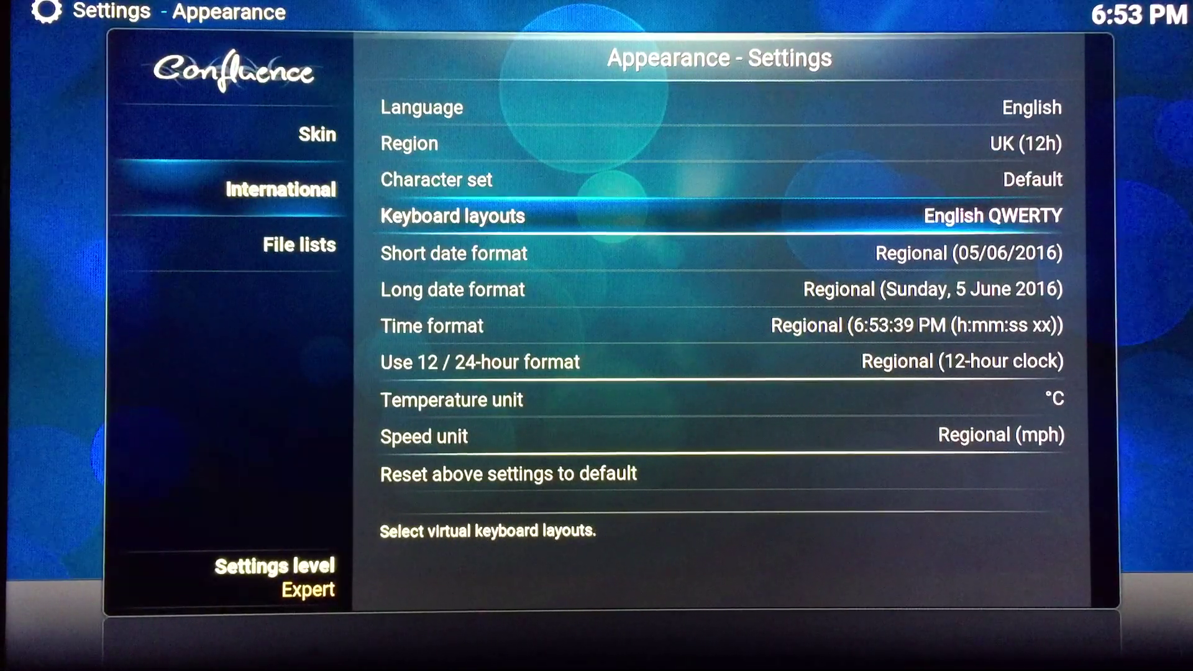
key(Down)
key(Down)
key(Down)
key(Down)
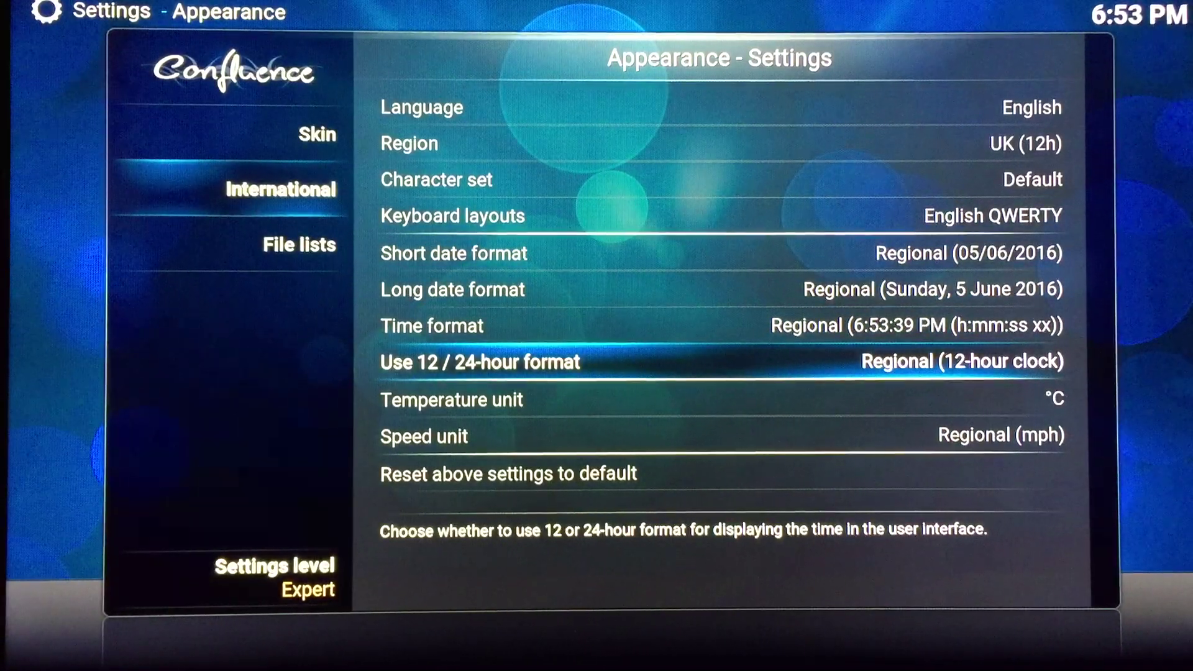
key(Down)
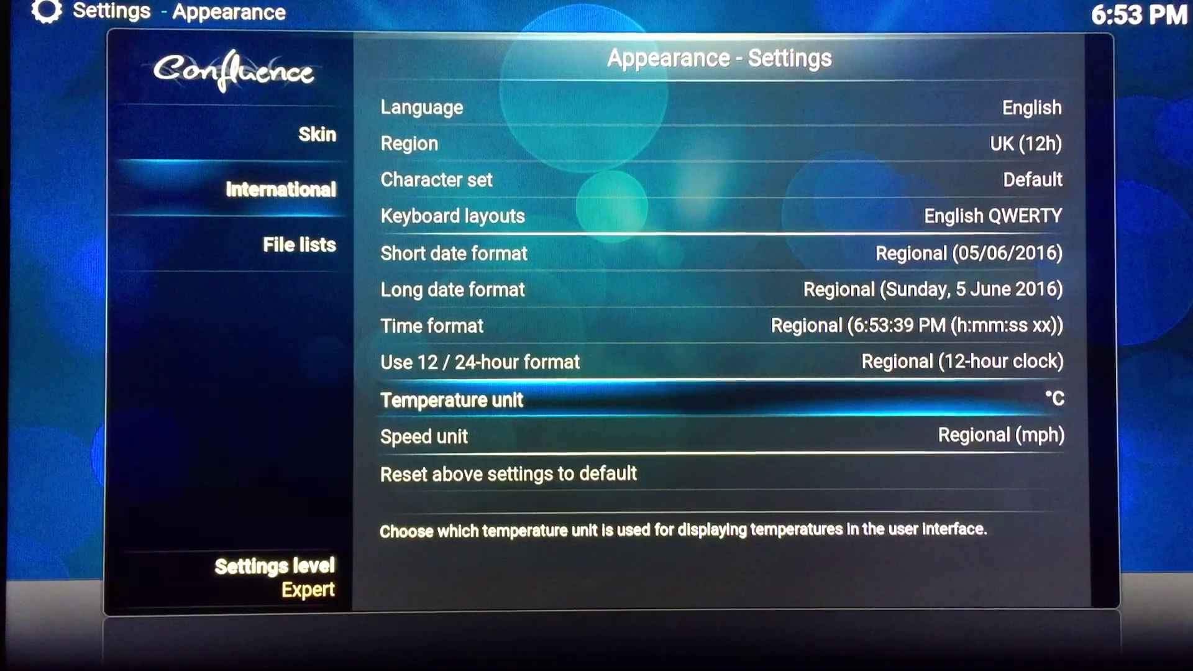
Compare the temperature unit choices and keep it set to °C.
key(Return)
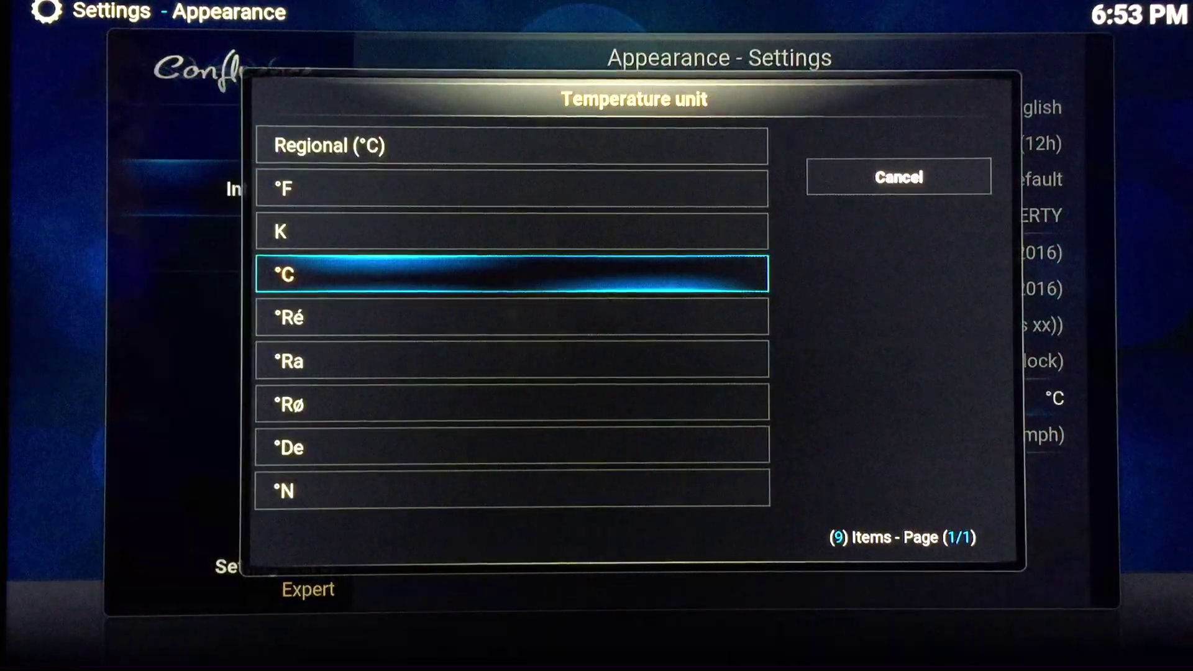
key(Up)
key(Up)
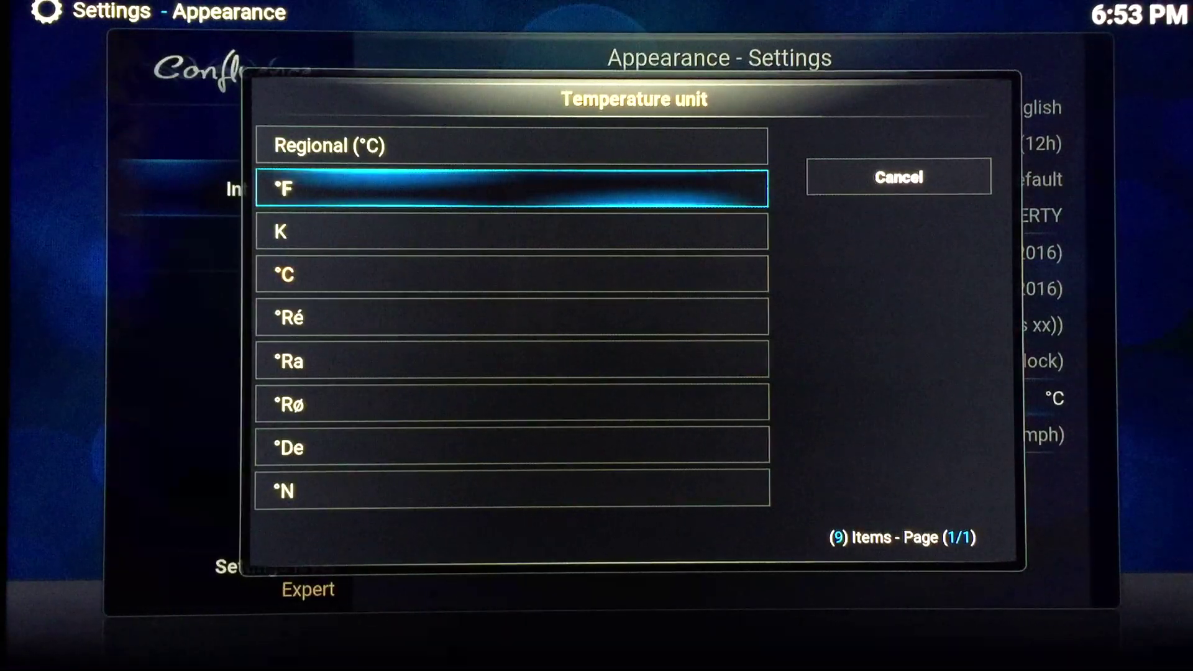
key(Down)
key(Down)
key(Down)
key(Up)
key(Return)
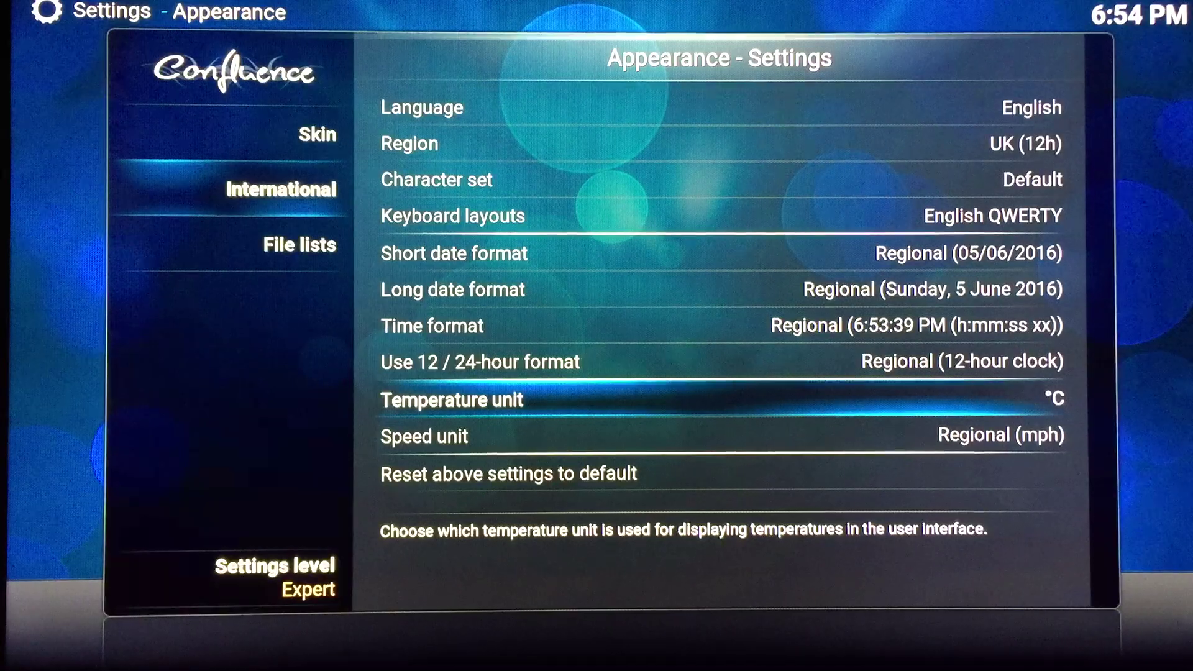
Review the speed unit and File lists options like file extensions, then return to main Settings.
key(Down)
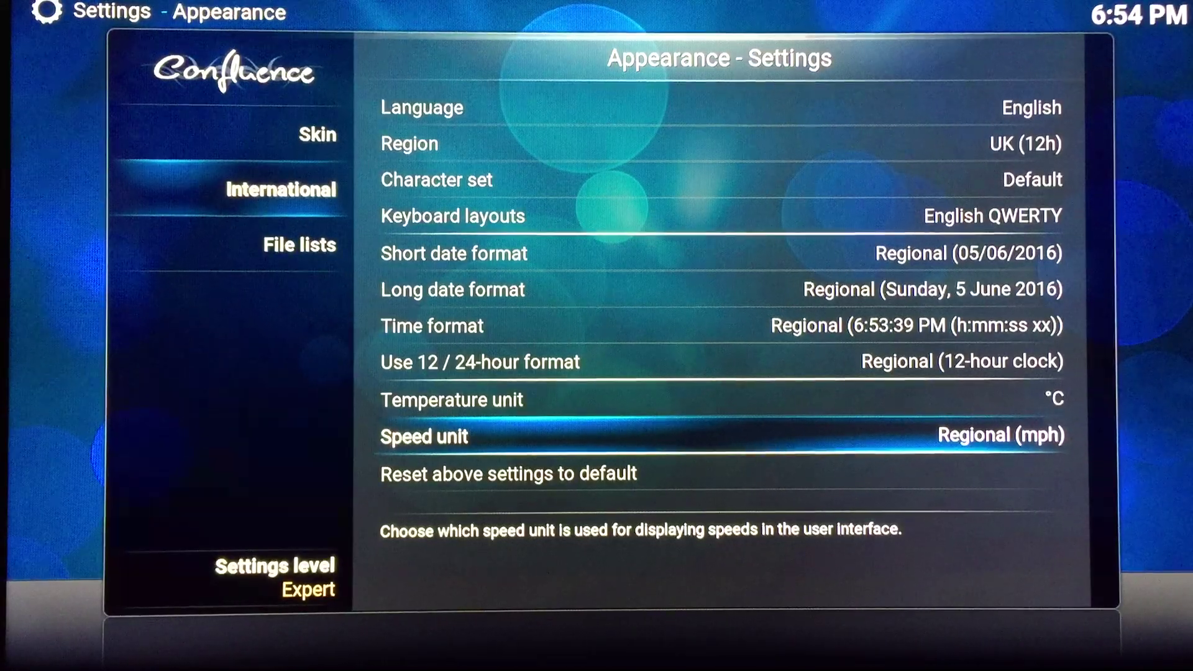
key(Down)
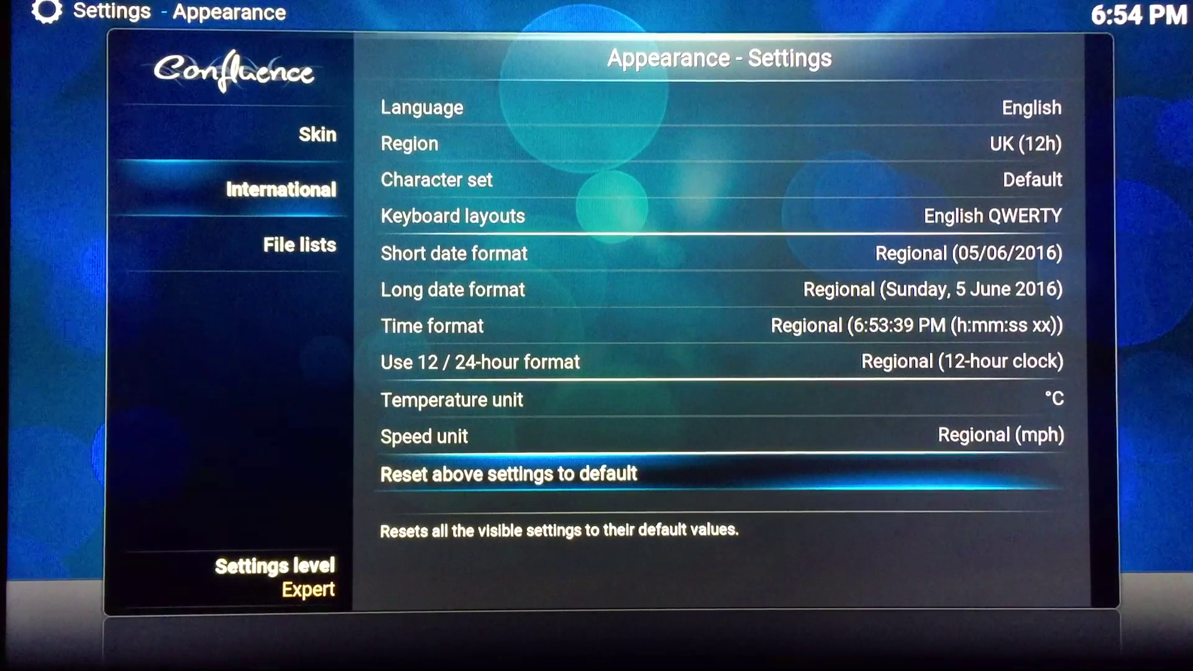
key(Left)
key(Down)
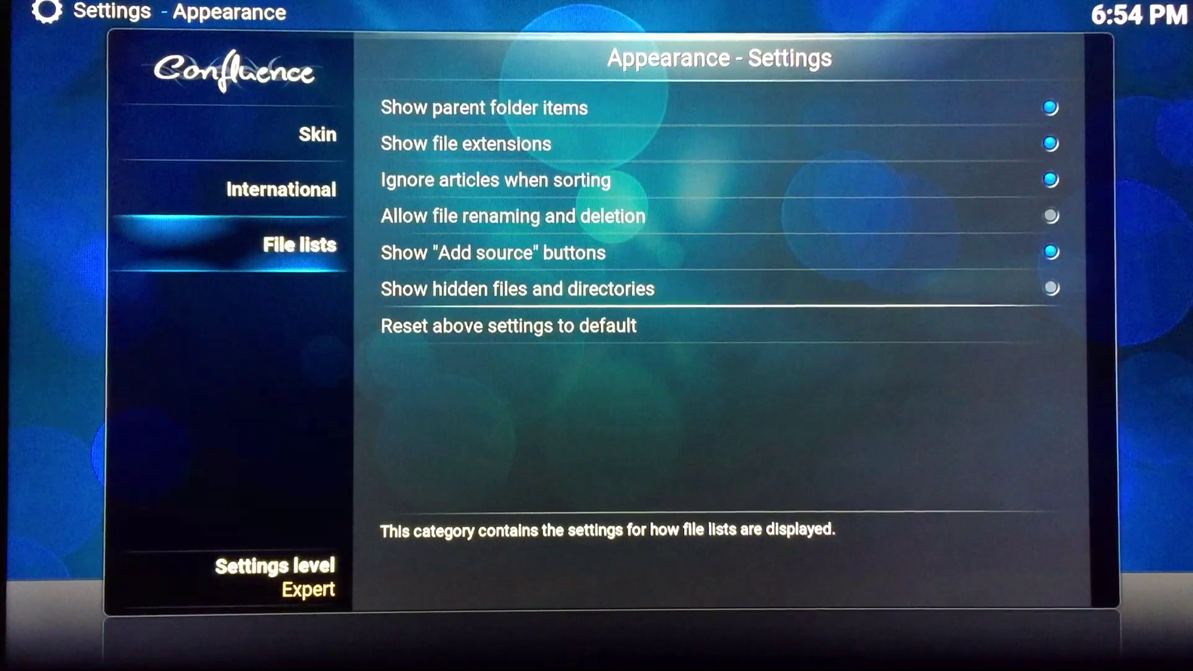
key(Right)
key(Down)
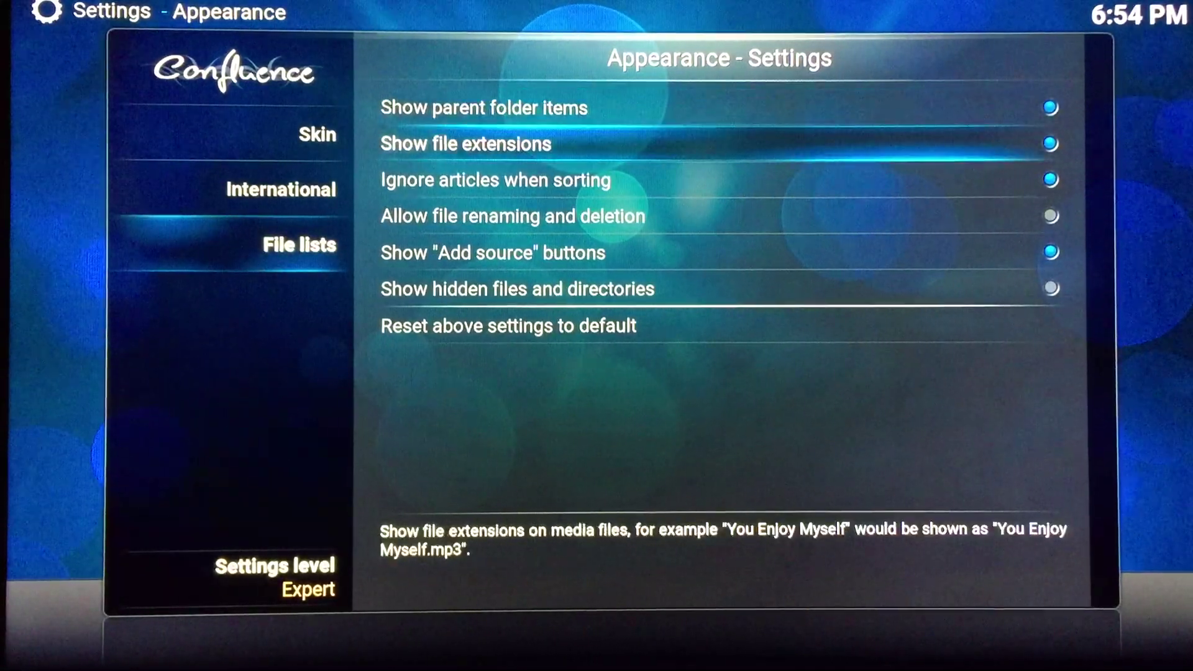
key(BackSpace)
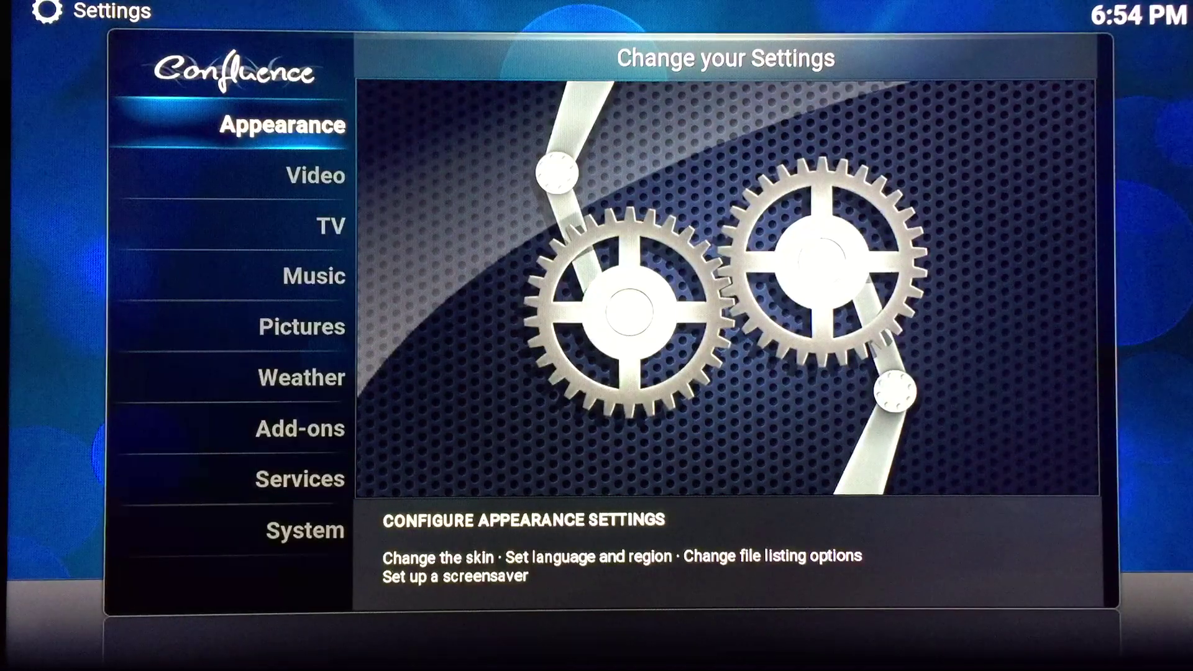